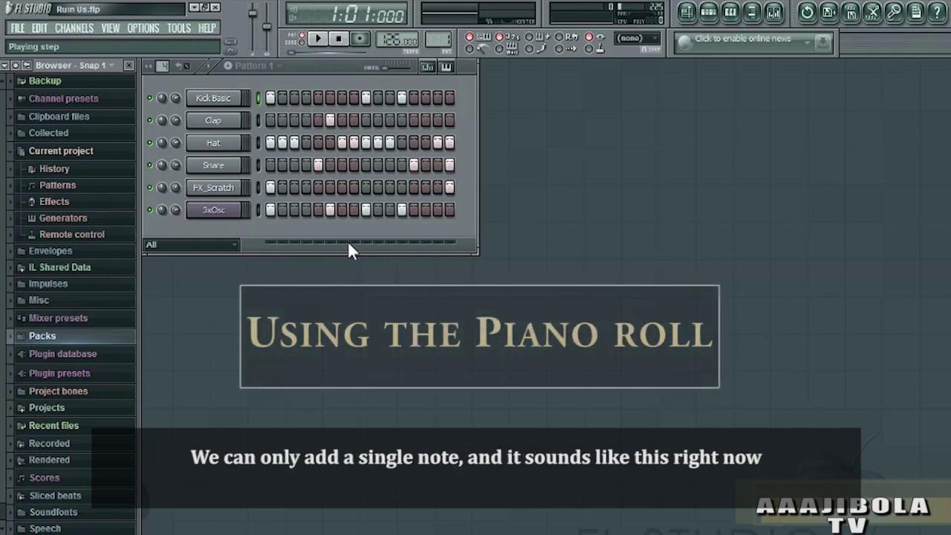
Play back Pattern 1 and stop it
left_click(212, 70)
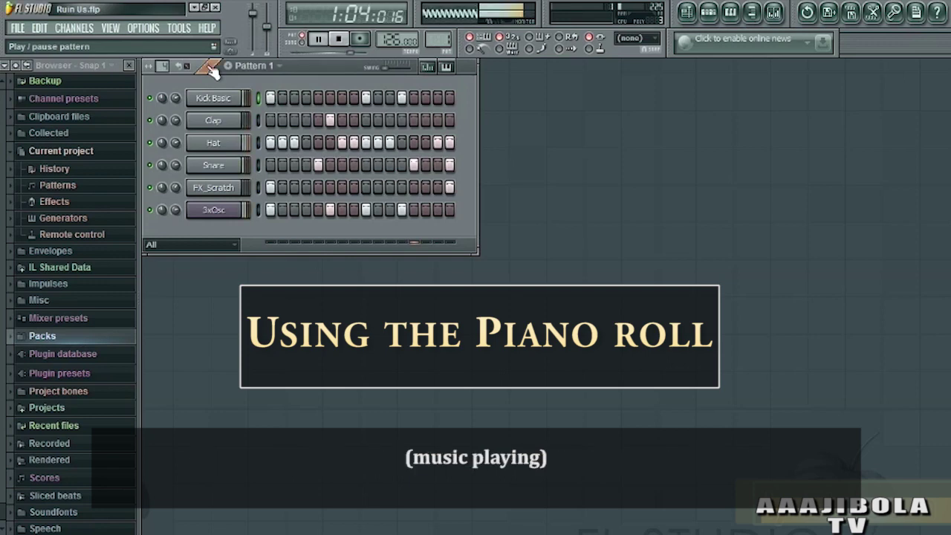
left_click(338, 38)
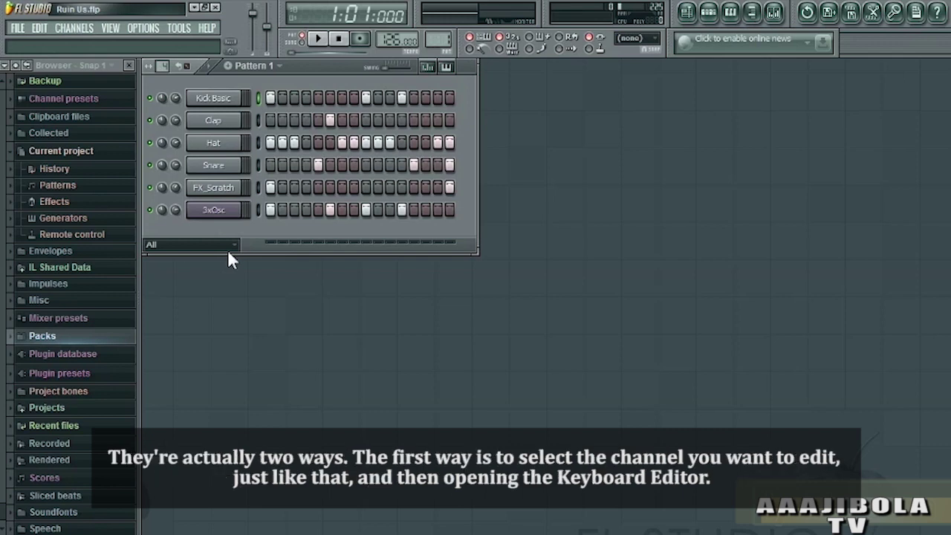
Show the keyboard editor for the 3xOsc channel and clear all of that channel's active steps
left_click(259, 209)
left_click(447, 67)
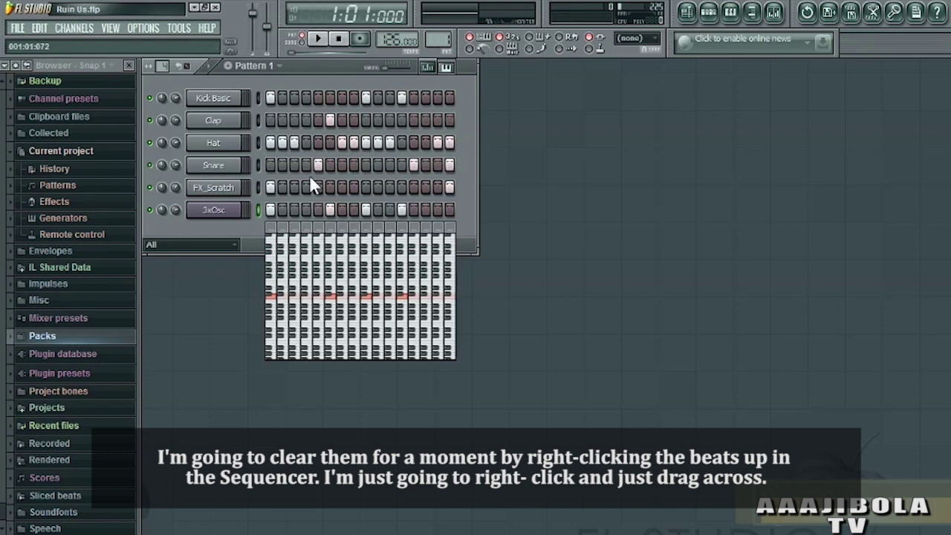
right_click(269, 210)
right_click(330, 209)
right_click(365, 209)
right_click(401, 209)
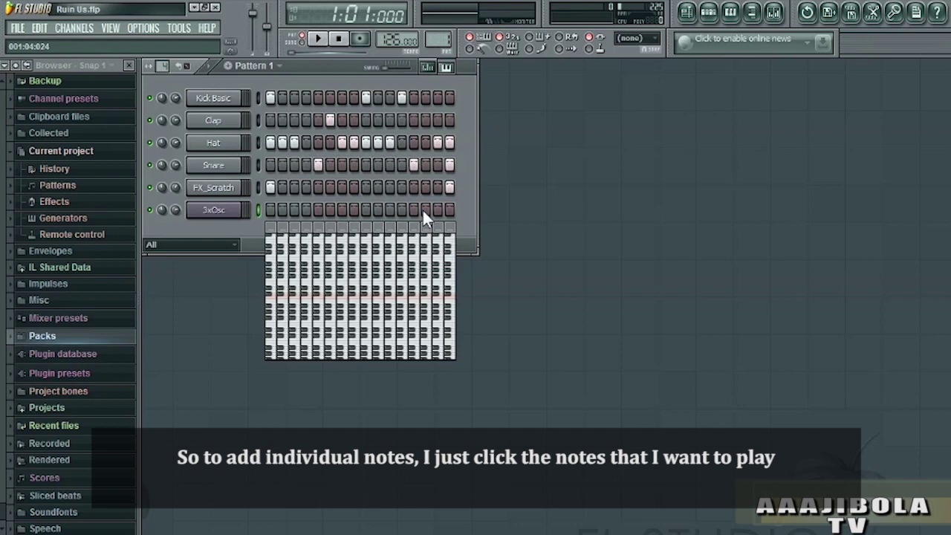
Add 3xOsc notes in the keyboard editor: C5 on step 1, D#5 on steps 3 and 13, F5 on steps 7, 11 and 14
left_click(273, 298)
left_click(294, 292)
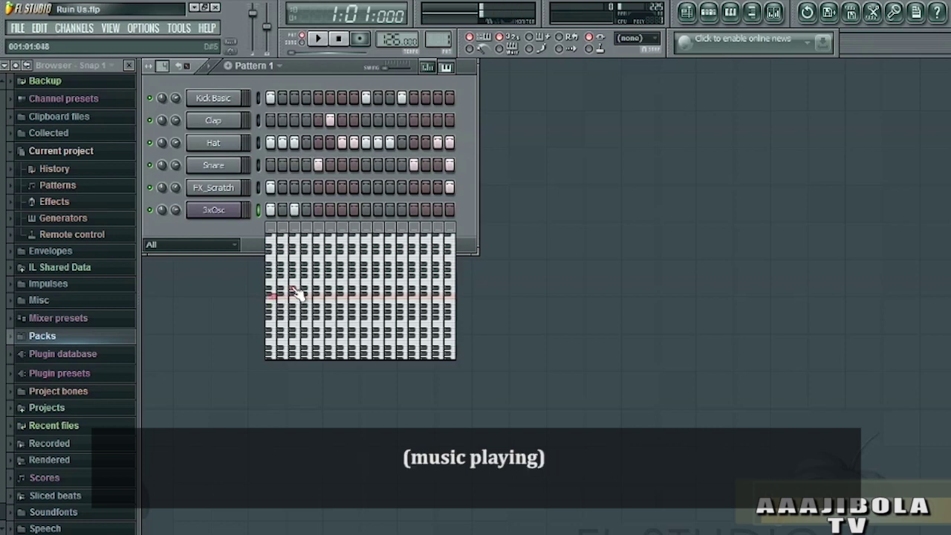
left_click(342, 277)
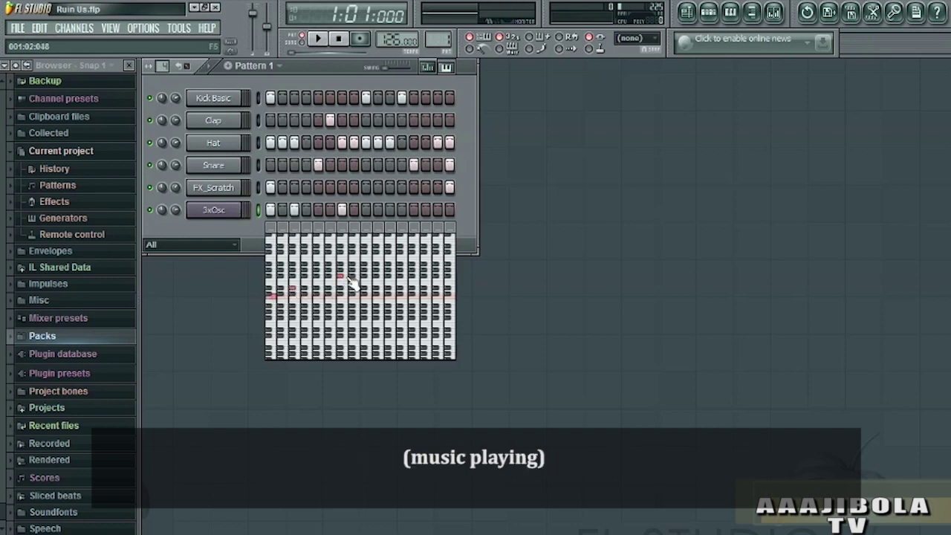
left_click(388, 277)
left_click(412, 287)
left_click(424, 277)
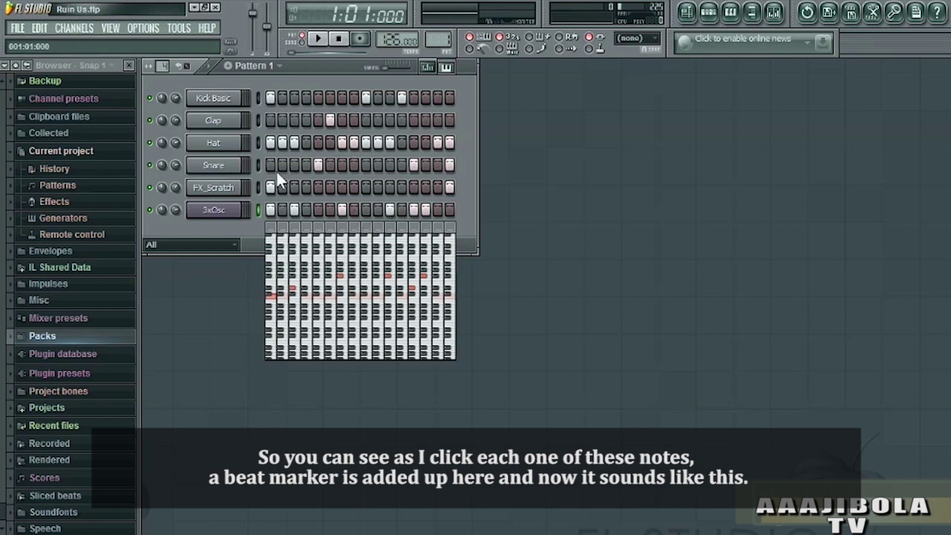
Play the pattern twice to hear the individually placed 3xOsc notes, stopping it each time
left_click(324, 38)
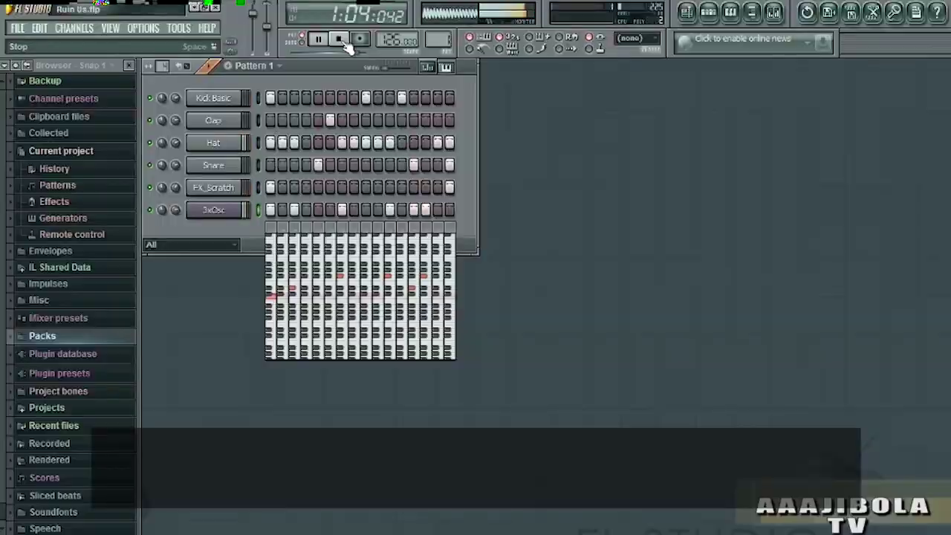
left_click(341, 40)
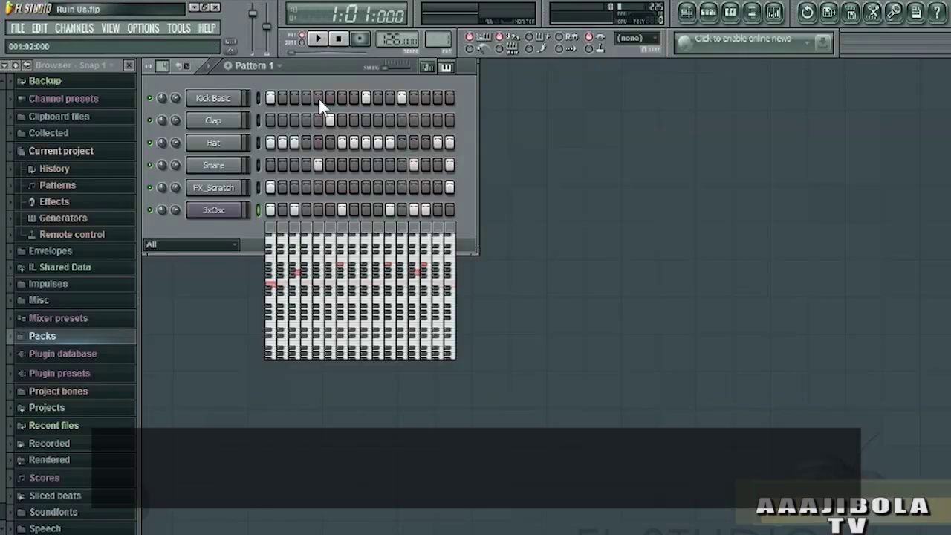
left_click(317, 39)
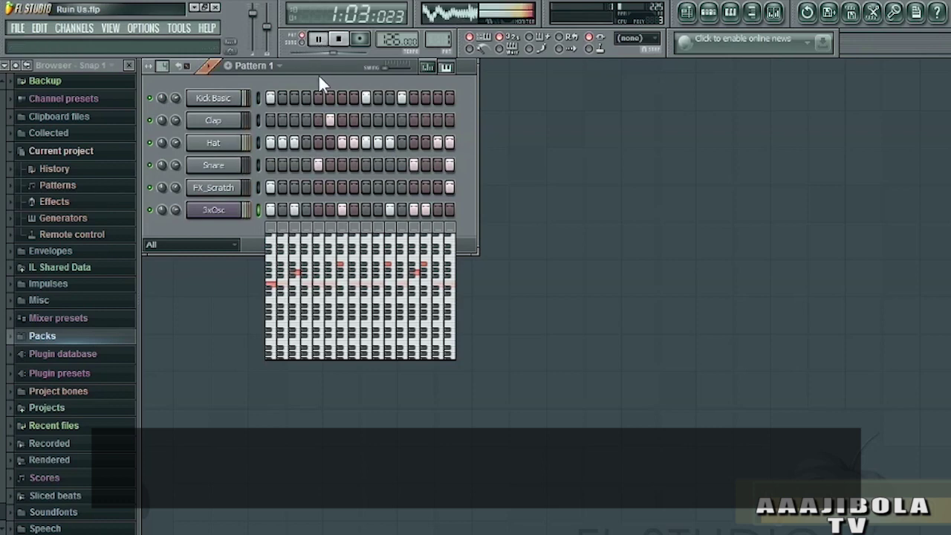
left_click(339, 40)
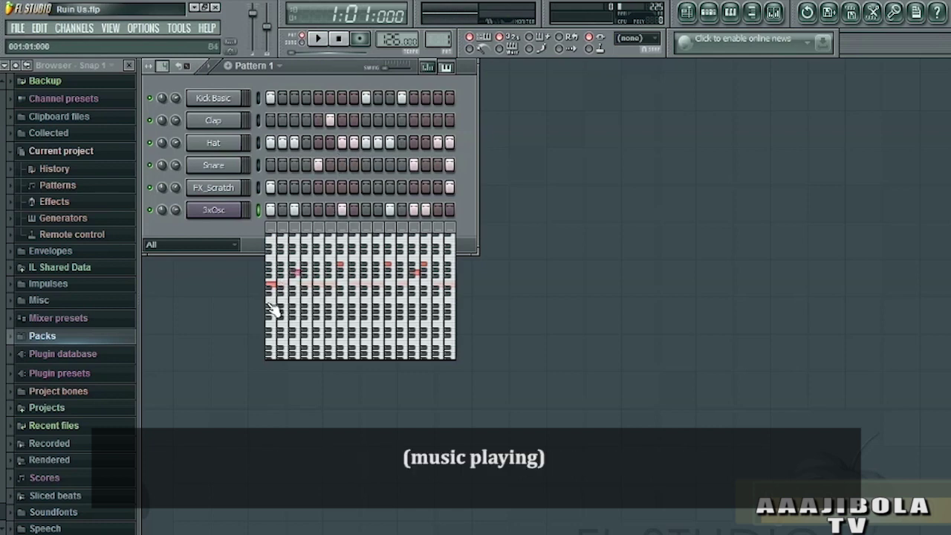
Draw a freehand rising and falling run of 3xOsc notes across all 16 steps and play the pattern
mouse_move(272, 290)
left_mouse_down()
mouse_move(360, 277)
mouse_move(450, 293)
left_mouse_up()
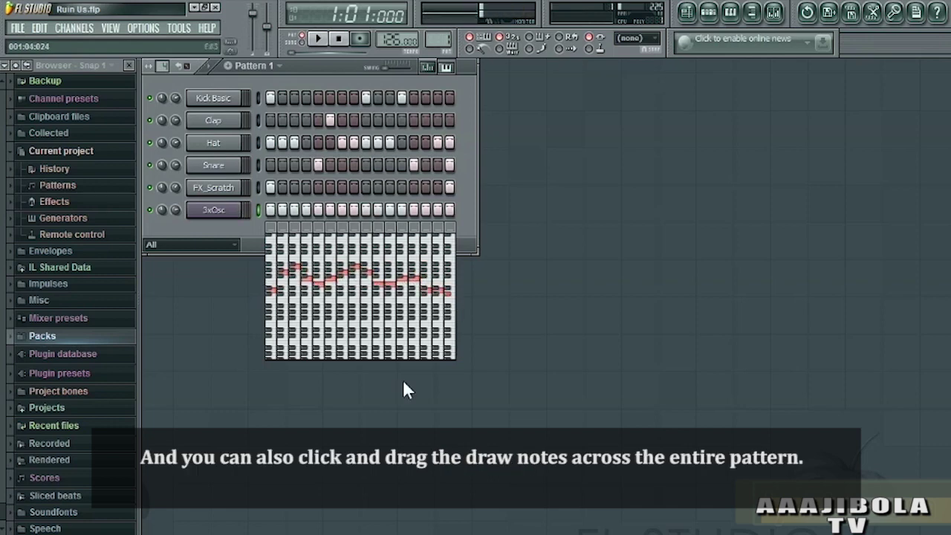
left_click(213, 69)
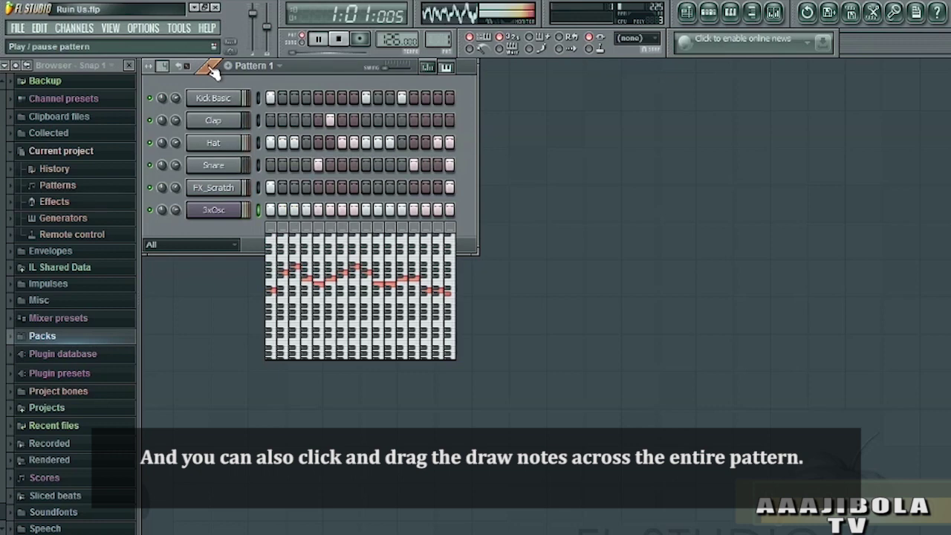
left_click(339, 40)
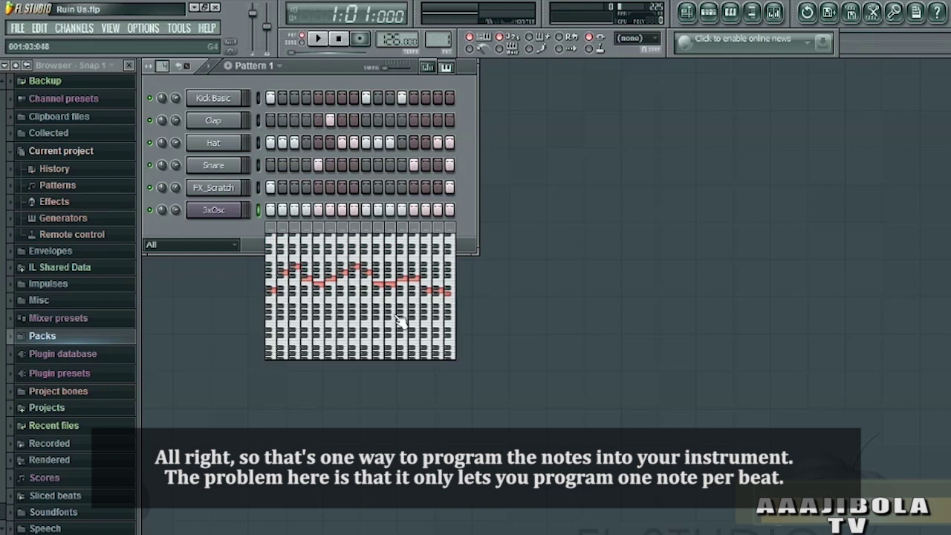
Try several different pitches for the 3xOsc note on step 16, finishing on a lower one
left_click(451, 318)
left_click(448, 273)
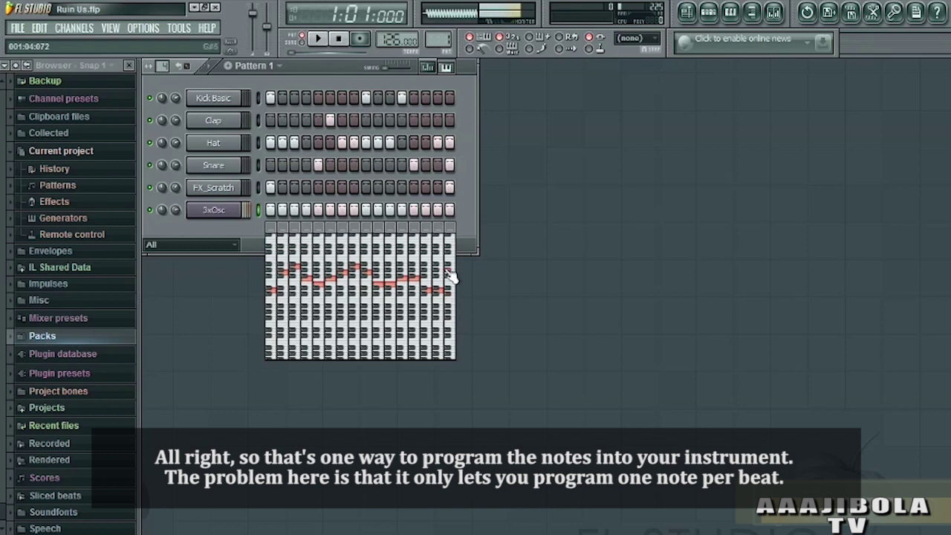
left_click(451, 301)
left_click(450, 305)
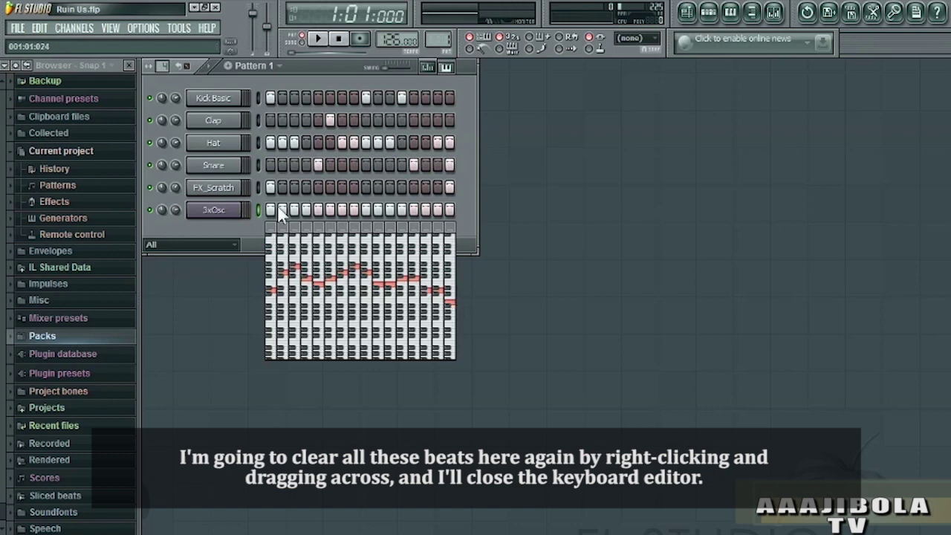
Clear all 16 steps of the 3xOsc channel and hide the keyboard editor
left_click_drag(270, 207, 465, 209)
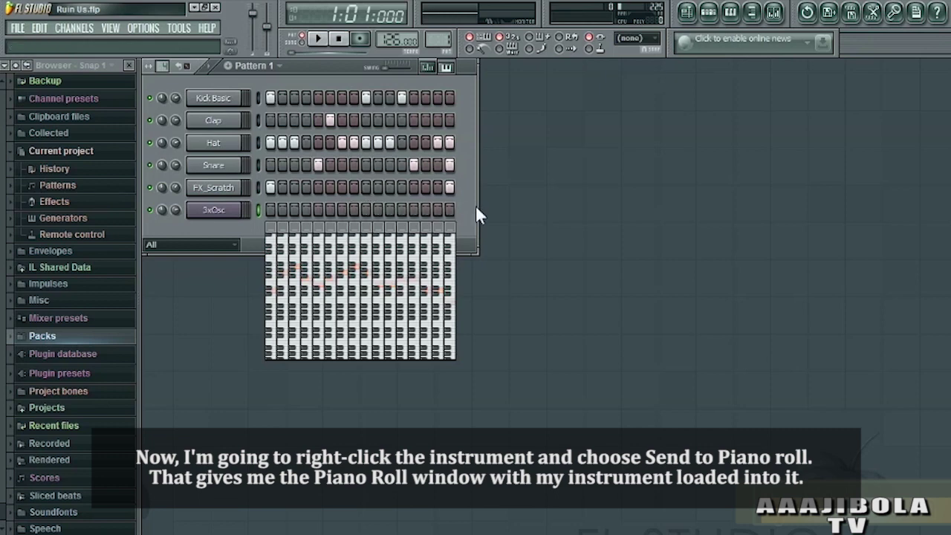
left_click(445, 67)
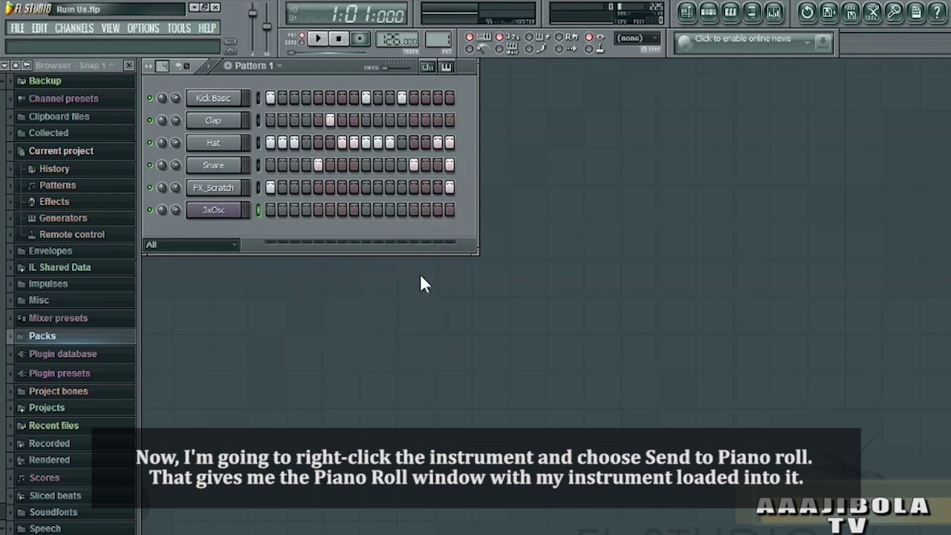
Send the 3xOsc channel to the piano roll and enlarge the piano roll window
right_click(222, 210)
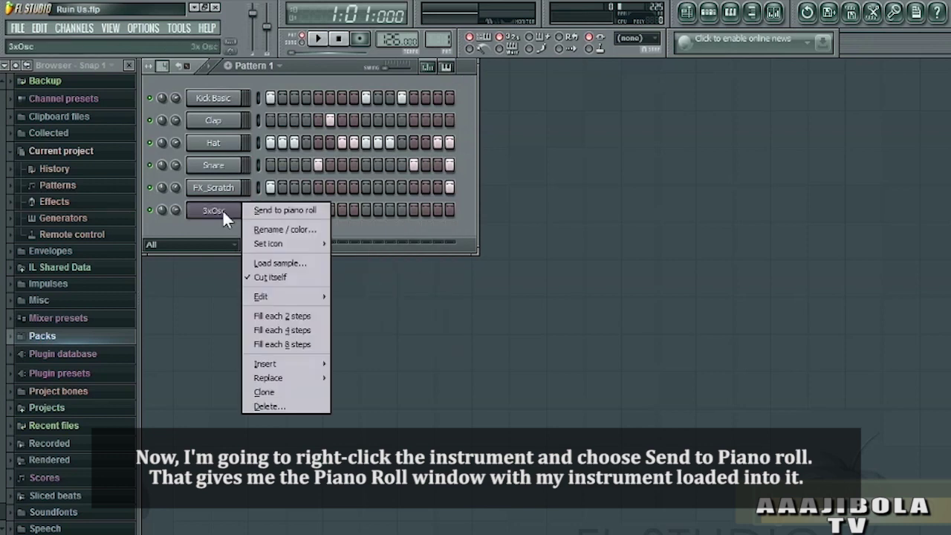
left_click(290, 212)
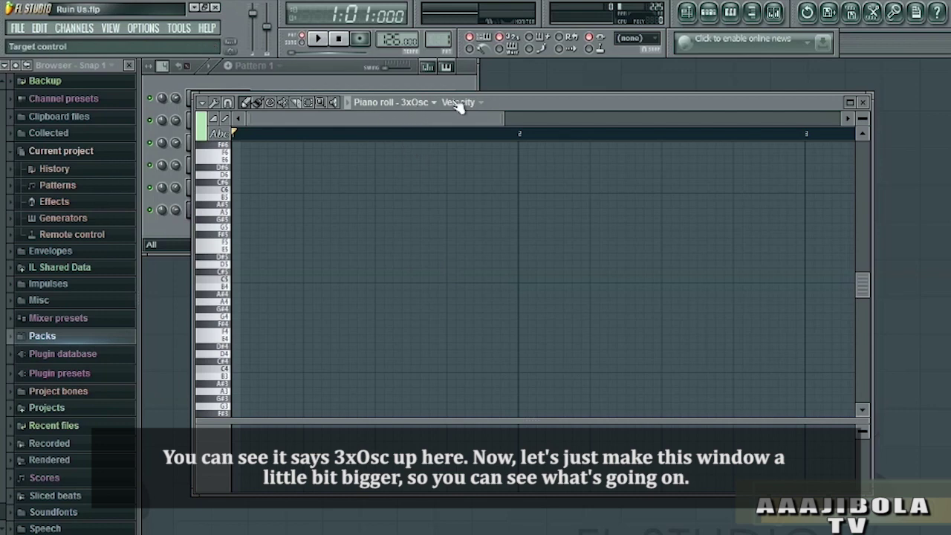
left_click_drag(509, 100, 475, 76)
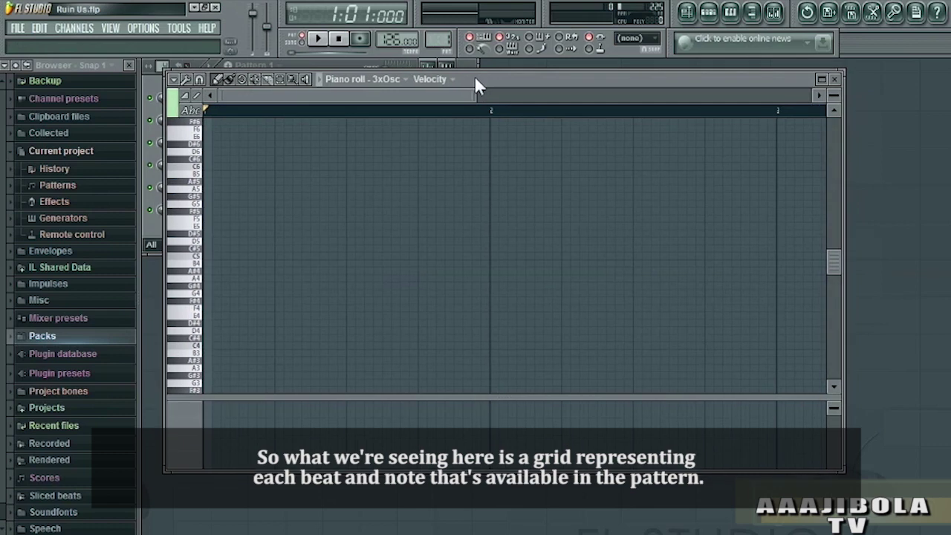
left_click_drag(842, 468, 910, 517)
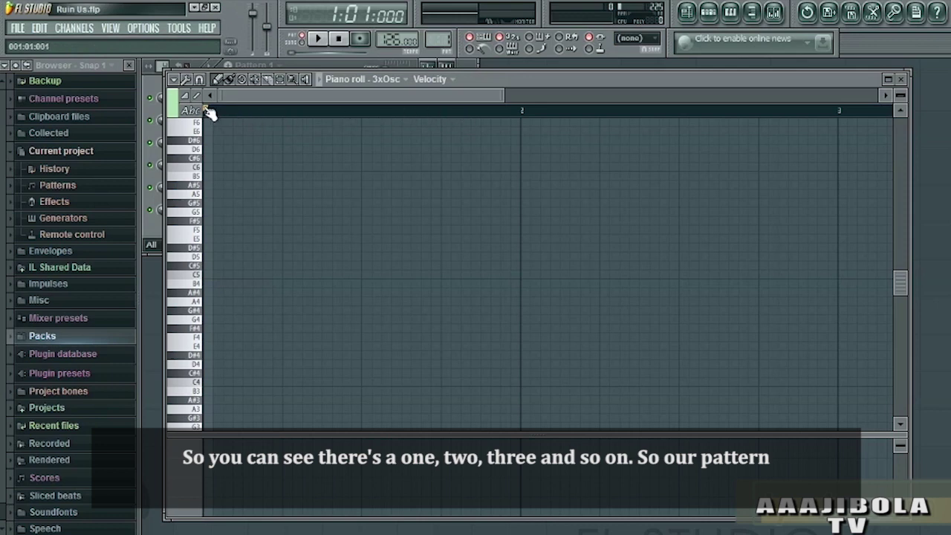
Shift the playback marker slightly, return it to the start of bar 1, and play the pattern briefly
left_click_drag(209, 111, 228, 111)
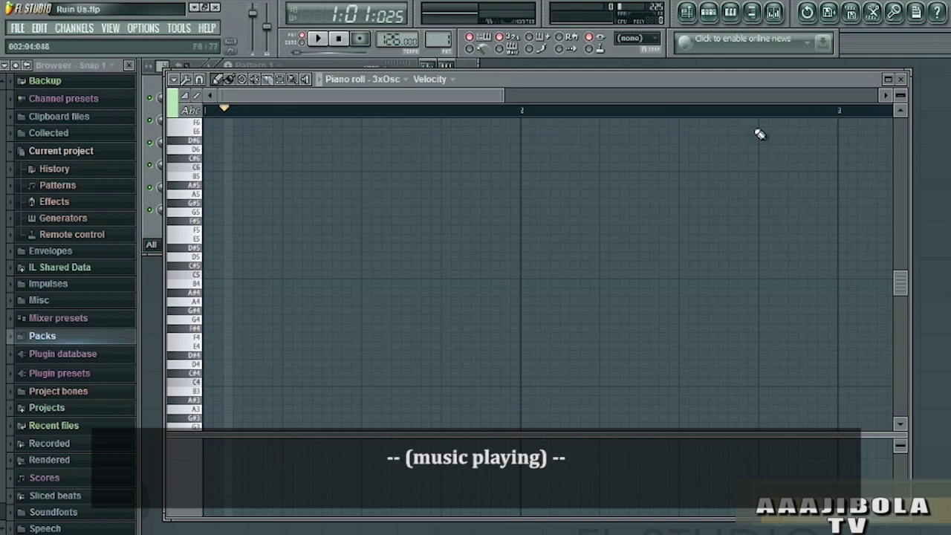
left_click_drag(223, 108, 206, 110)
left_click(319, 40)
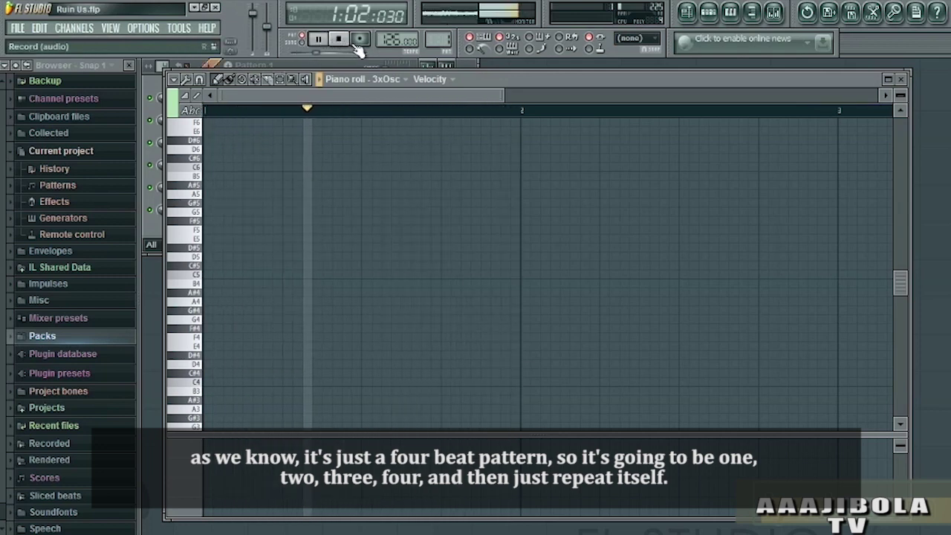
left_click(344, 43)
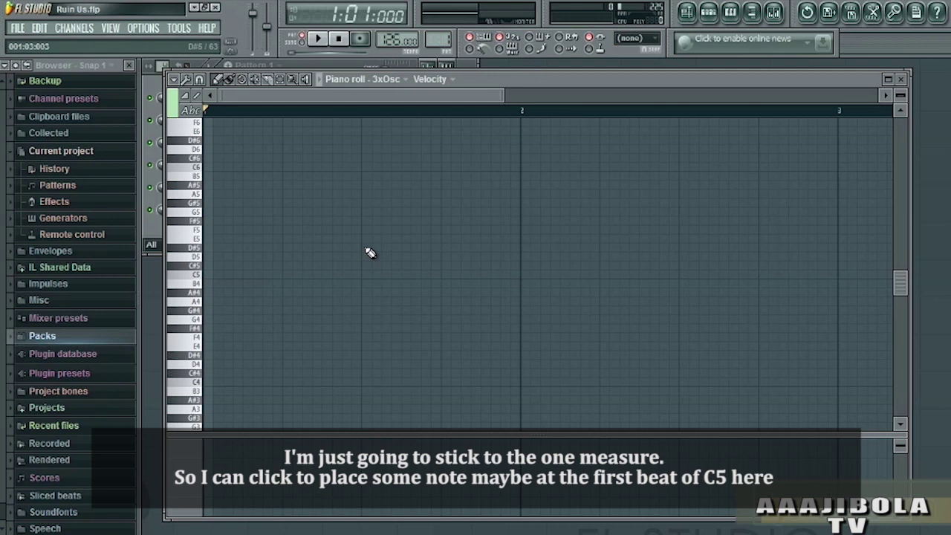
Undo a trial C5 note placed at the first beat and set the snap to 1/4 beat
left_click(211, 276)
left_click(807, 13)
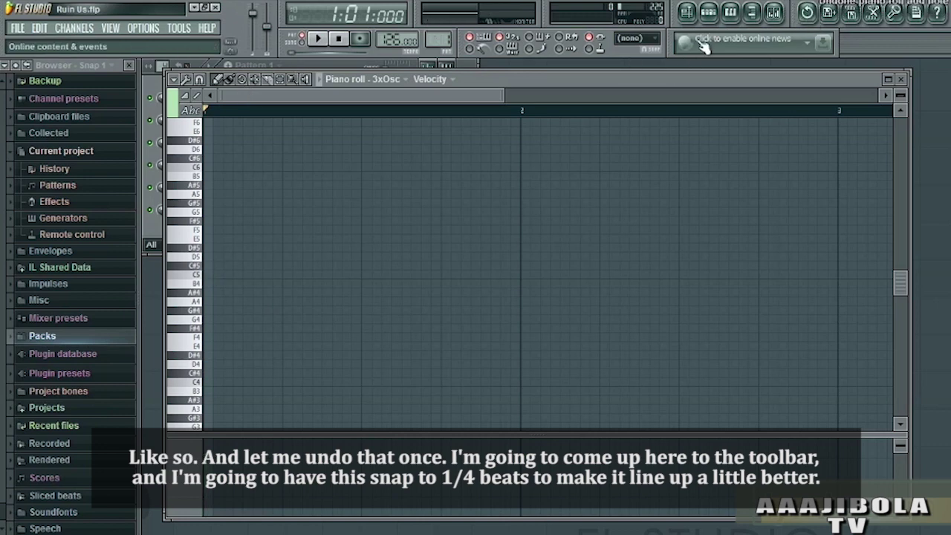
left_click(652, 38)
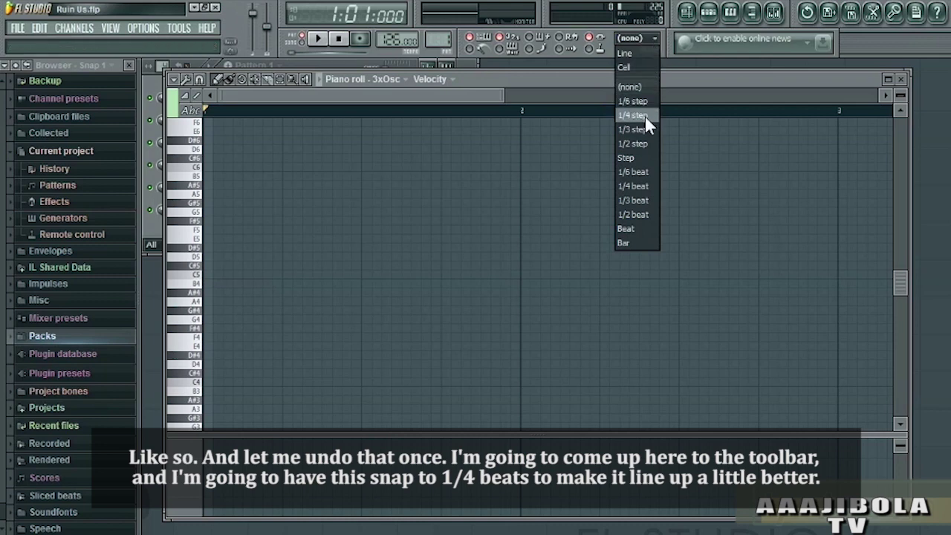
left_click(646, 187)
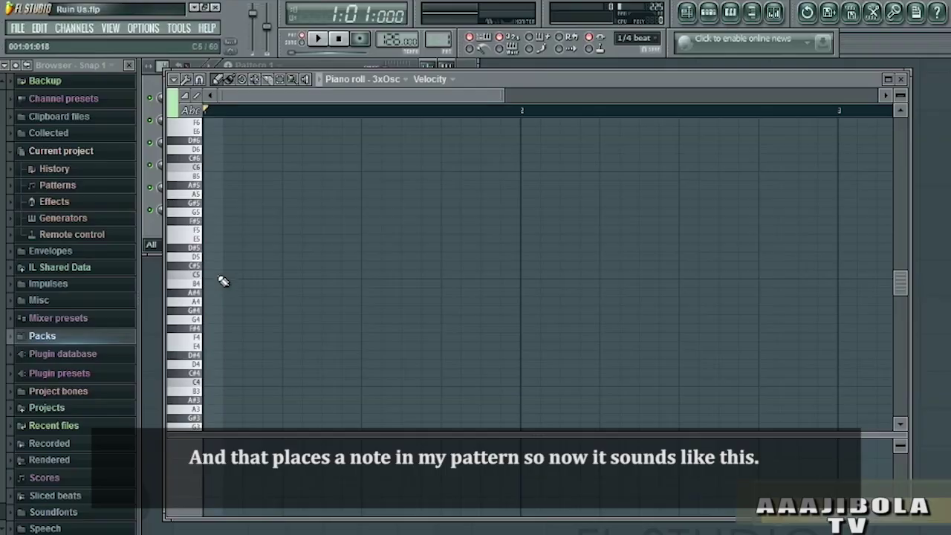
Place a C5 note at the start of bar 1 and play the pattern to hear it
left_click(208, 275)
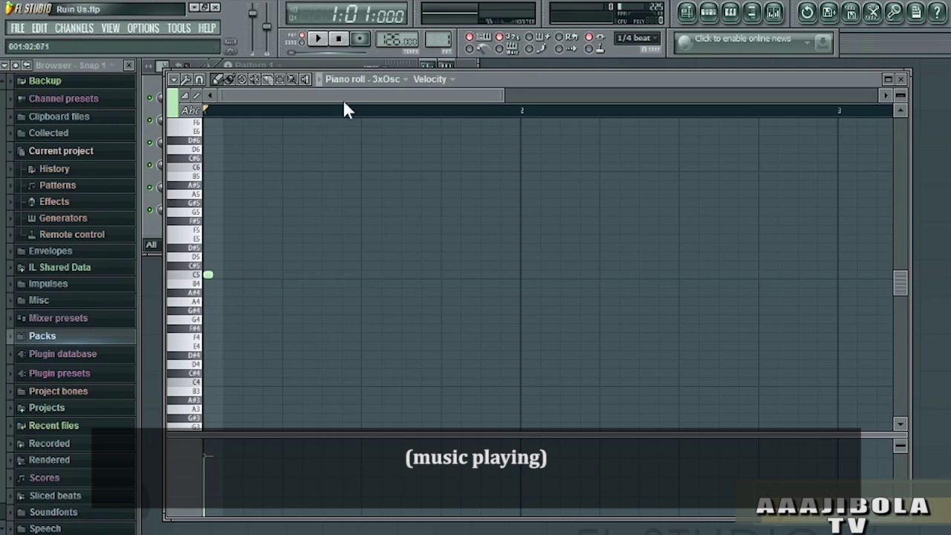
left_click(319, 41)
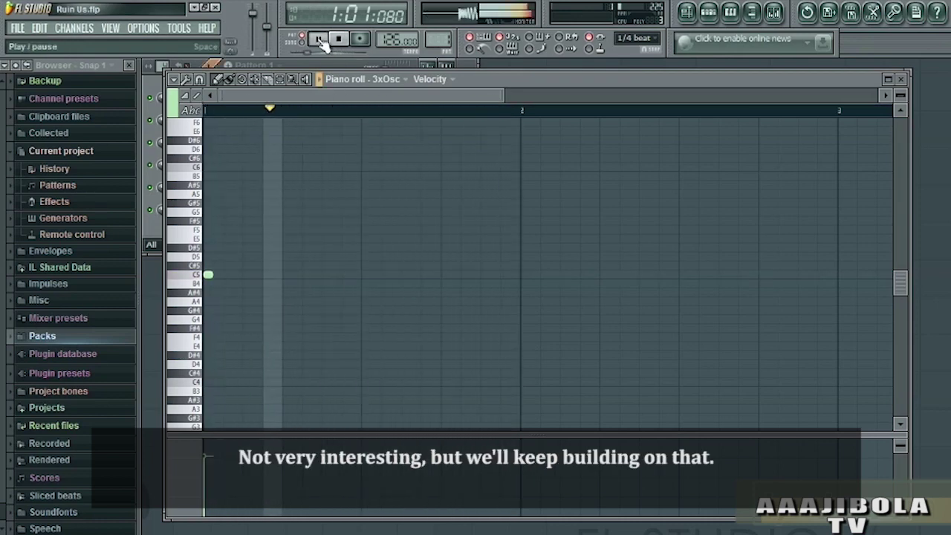
left_click(340, 42)
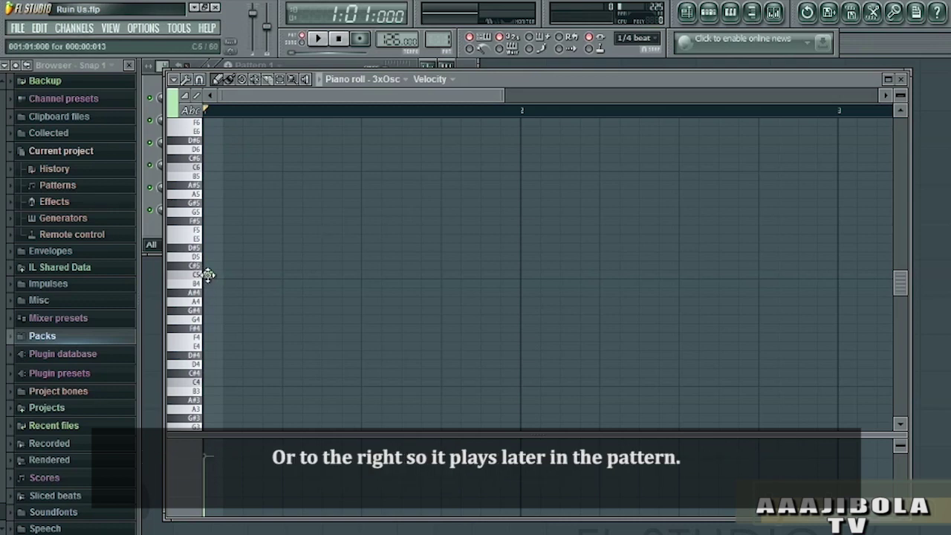
Move the C5 note down to A4 and half a beat later, to position 1:01:048
mouse_move(208, 274)
left_mouse_down()
mouse_move(206, 217)
mouse_move(220, 296)
left_mouse_up()
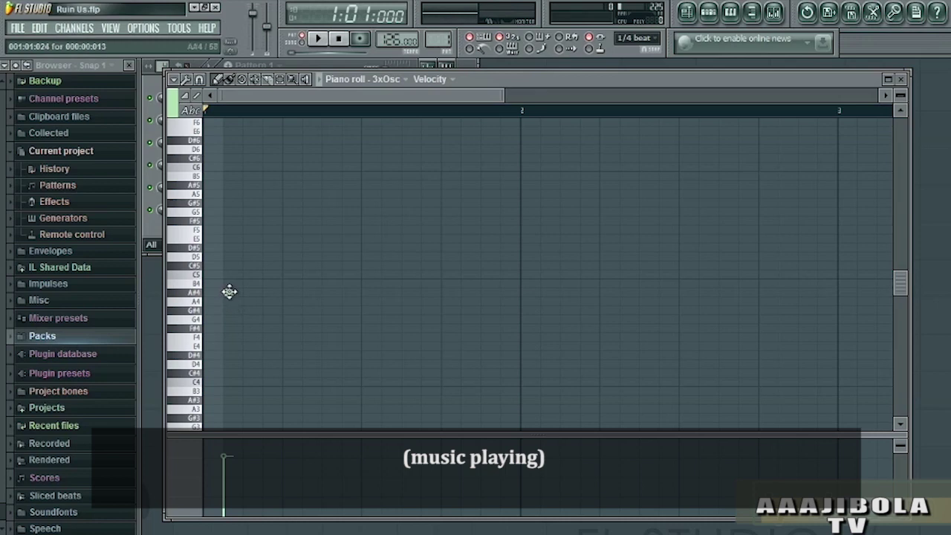
left_click_drag(229, 292, 248, 308)
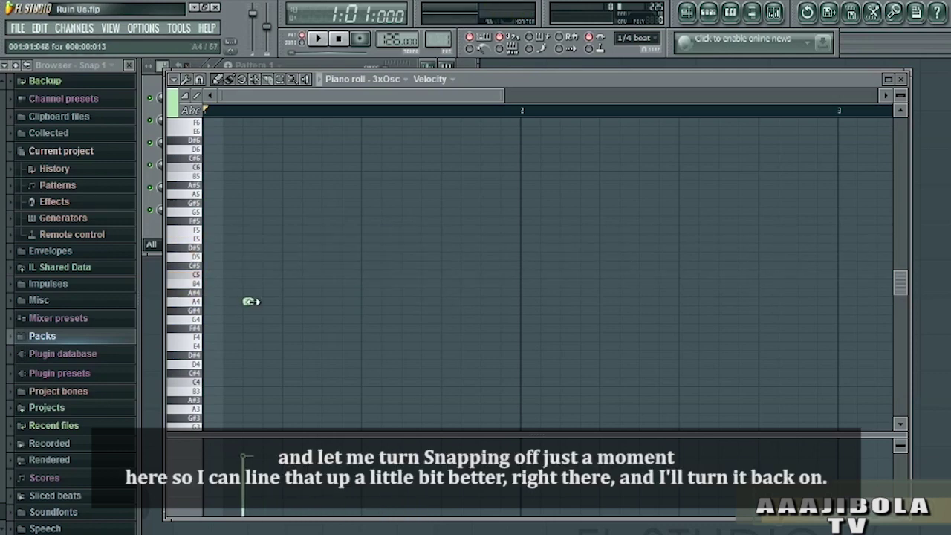
Lengthen the A4 note to about one beat, turning snapping off to fine-tune its end
left_click_drag(256, 301, 315, 302)
left_click(637, 38)
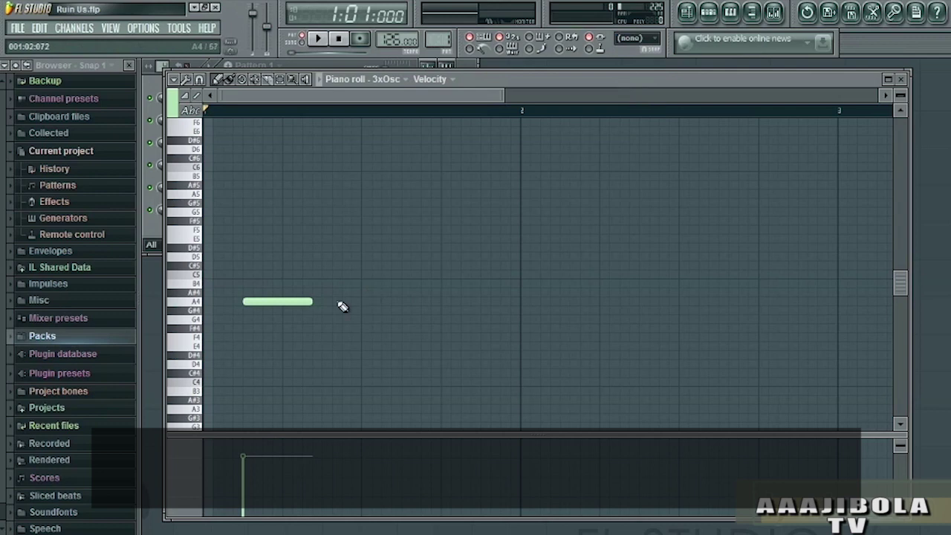
left_click_drag(311, 301, 321, 302)
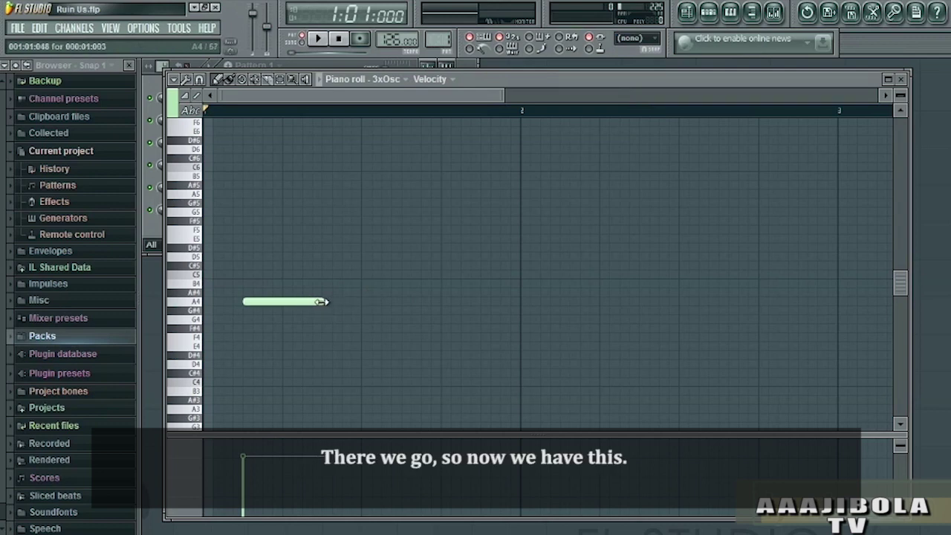
Set the snap back to 1/4 beat and play the pattern to hear the lengthened A4 note
left_click(645, 37)
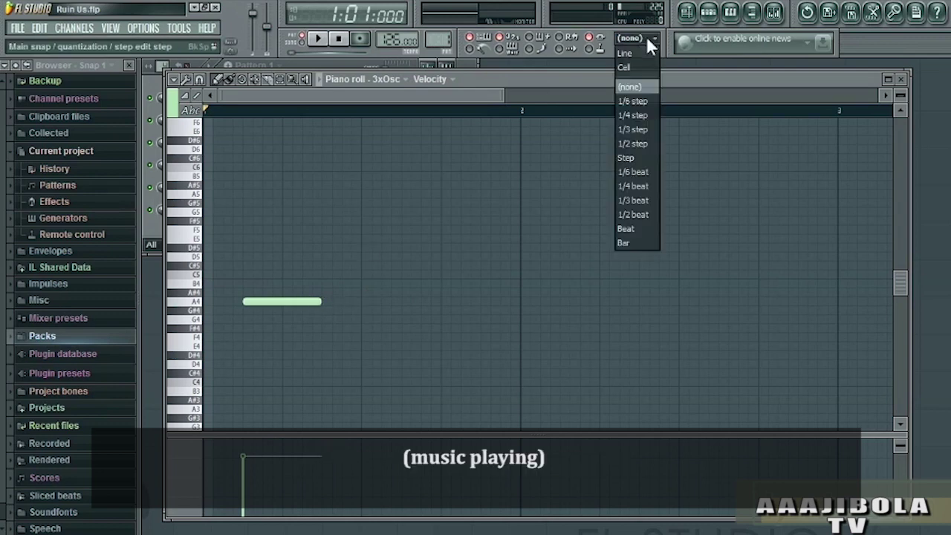
left_click(640, 185)
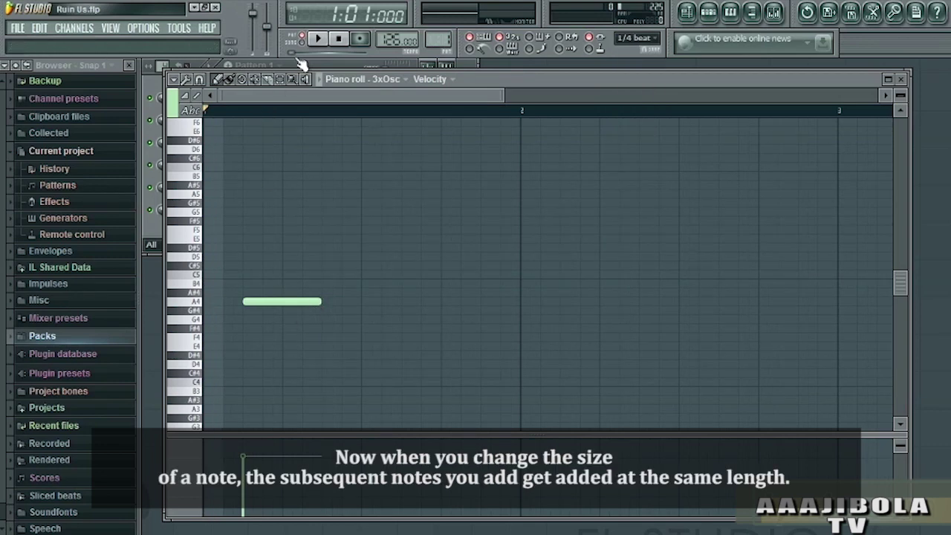
left_click(318, 41)
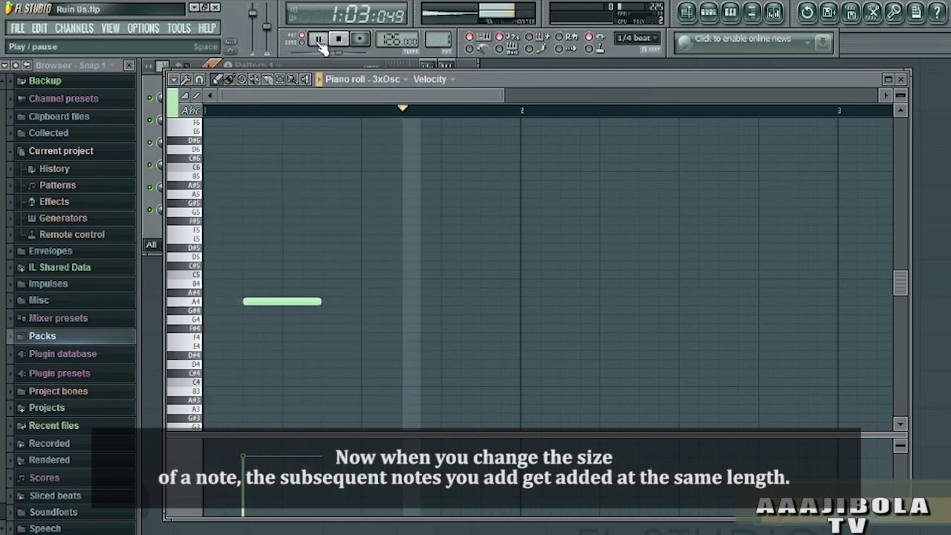
left_click(338, 41)
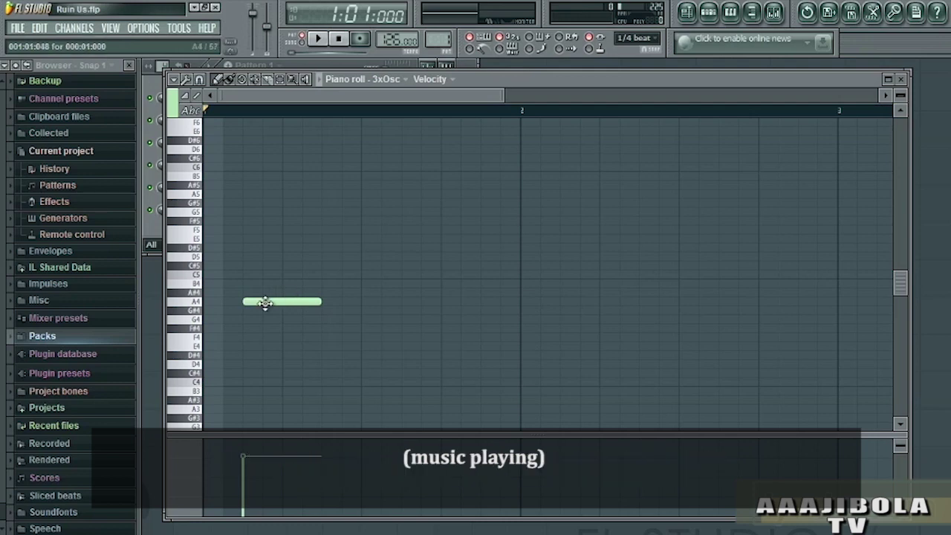
Place a D4 note at the start of bar 1, play the pattern, and lengthen the note to end with the A4 note
left_click(208, 363)
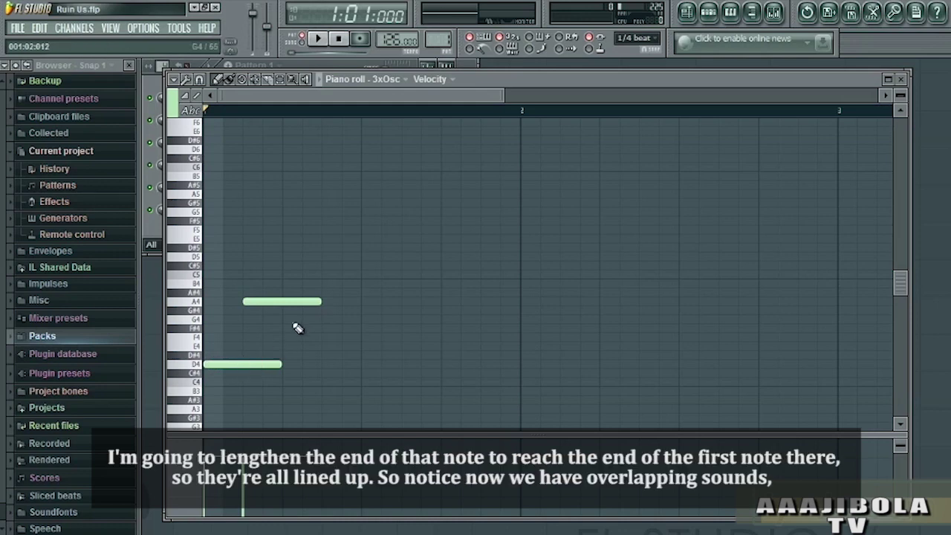
left_click(317, 38)
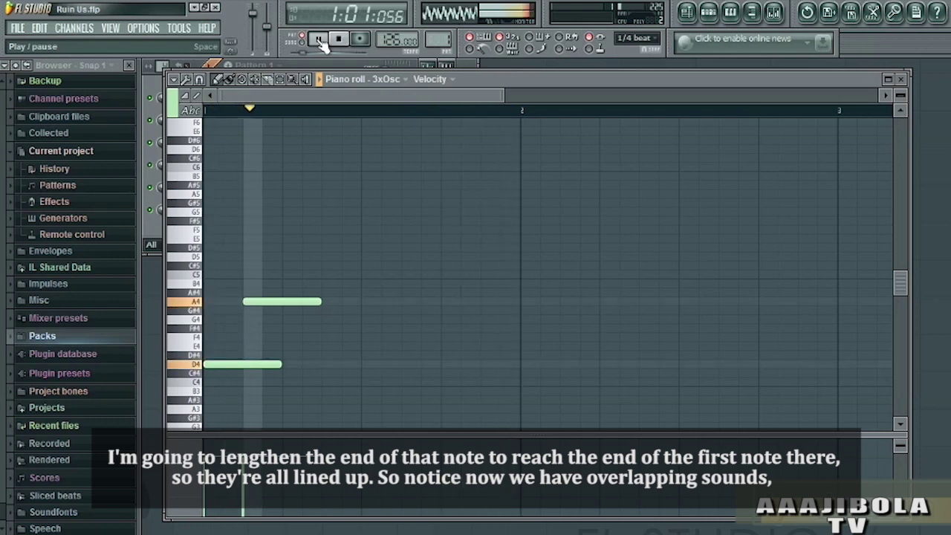
left_click(318, 39)
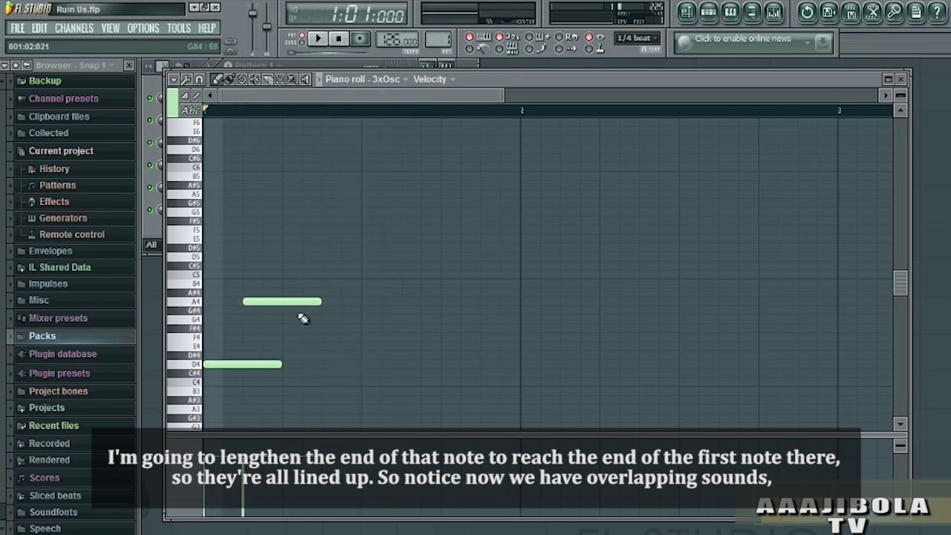
left_click_drag(279, 366, 315, 365)
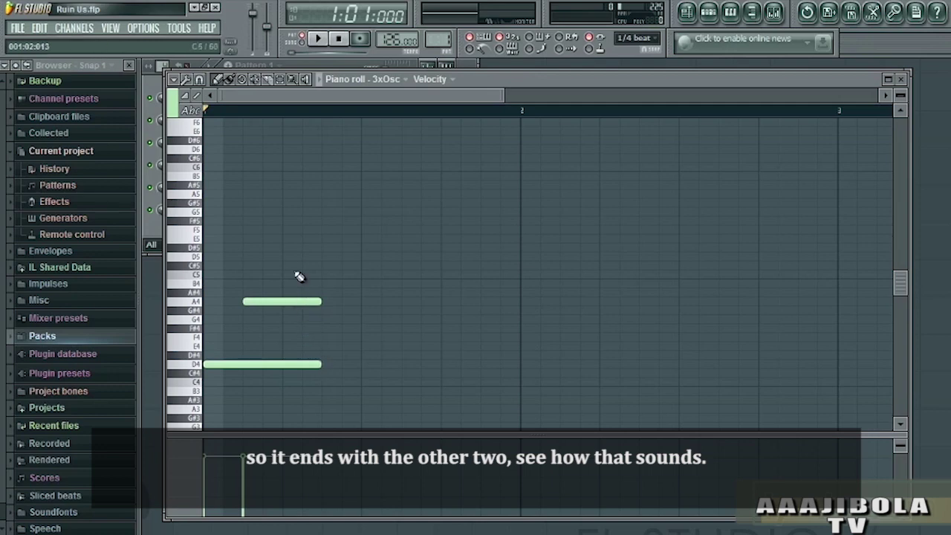
Add a D5 note at 1:02:000, shorten it to half a beat so it ends with the other two, and play the pattern
left_click(288, 255)
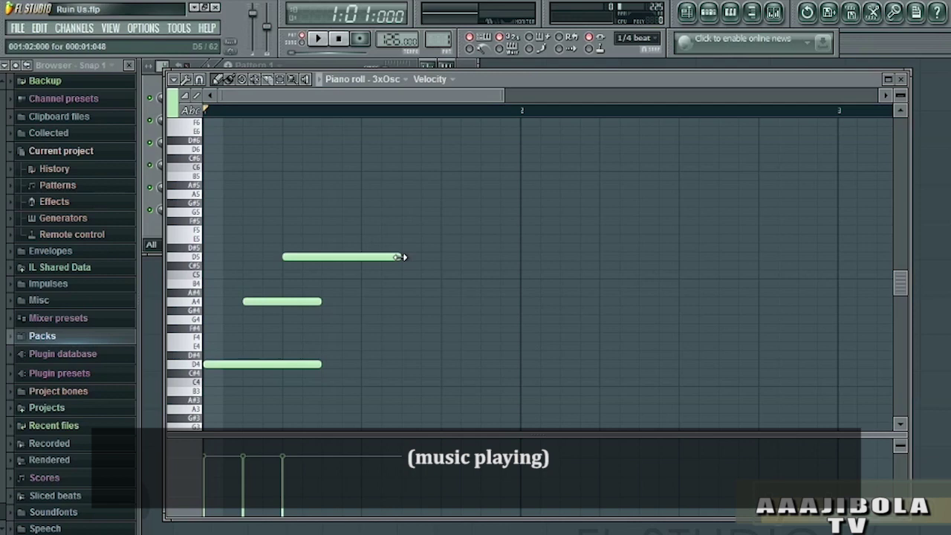
left_click_drag(402, 257, 325, 265)
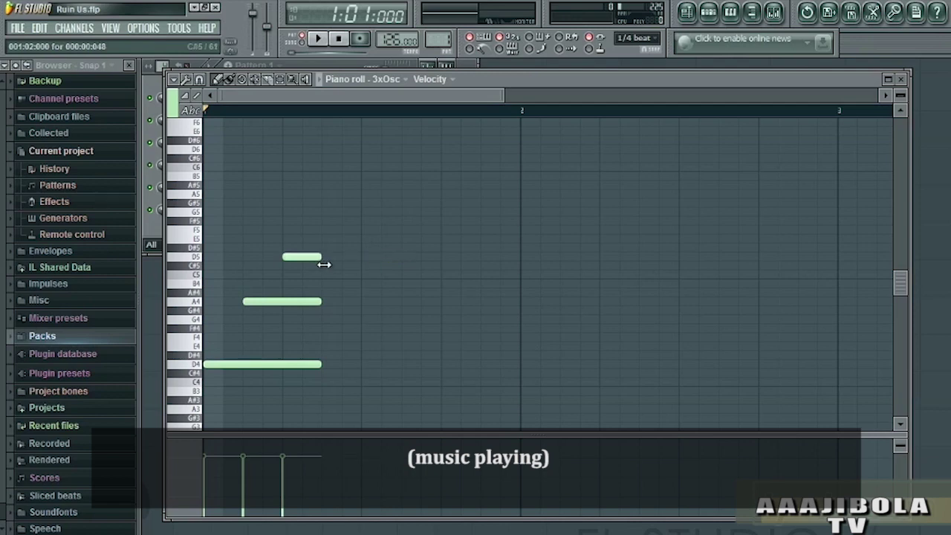
left_click(320, 40)
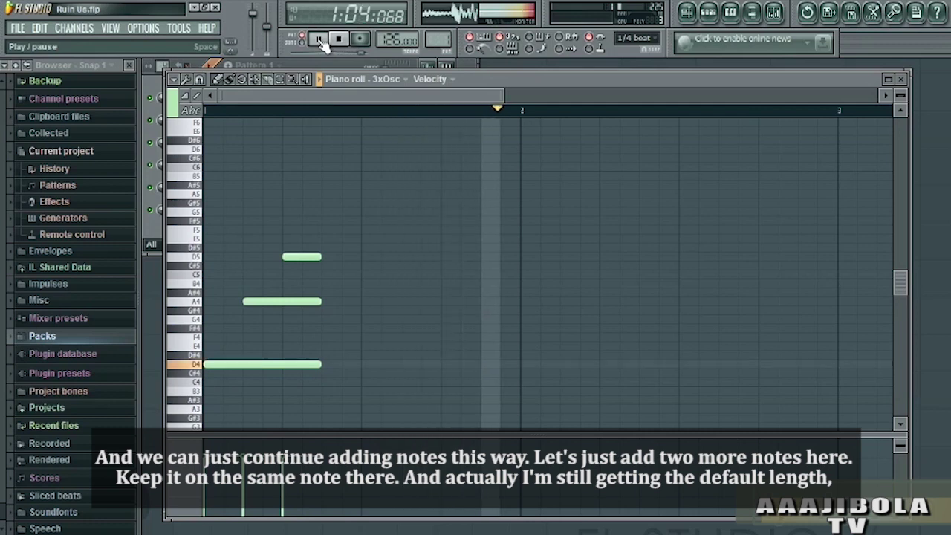
left_click(341, 42)
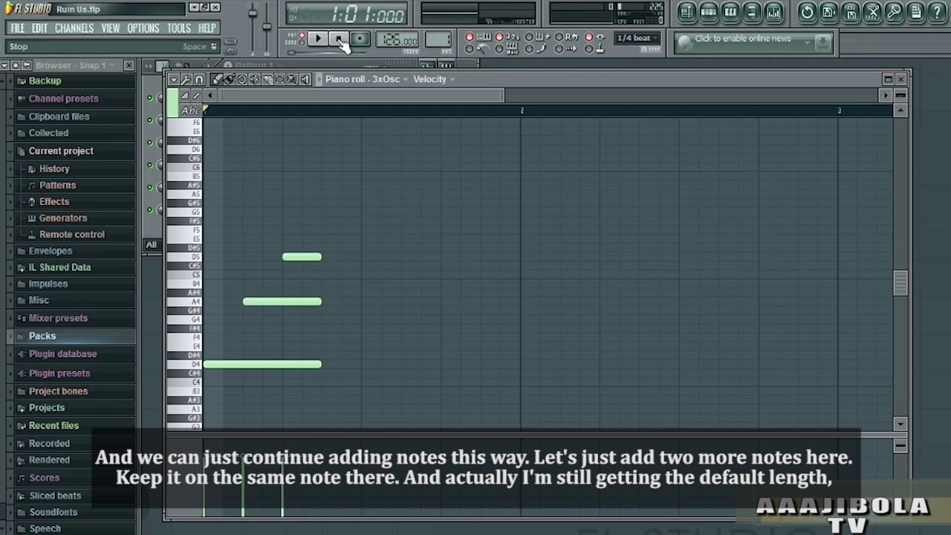
Try deleting all the notes, including a trial D5 note at 1:03:048, and undo the deletion of the first three
left_click(409, 257)
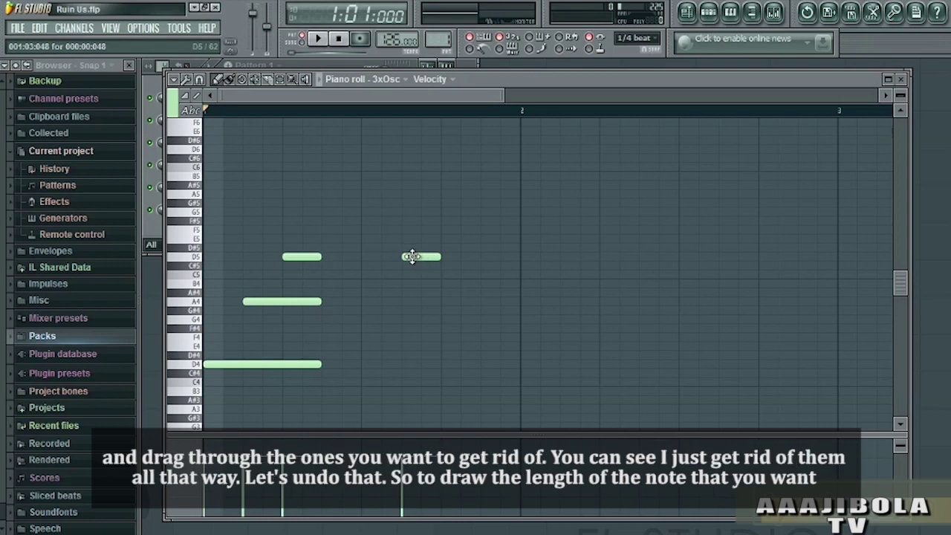
right_click(412, 256)
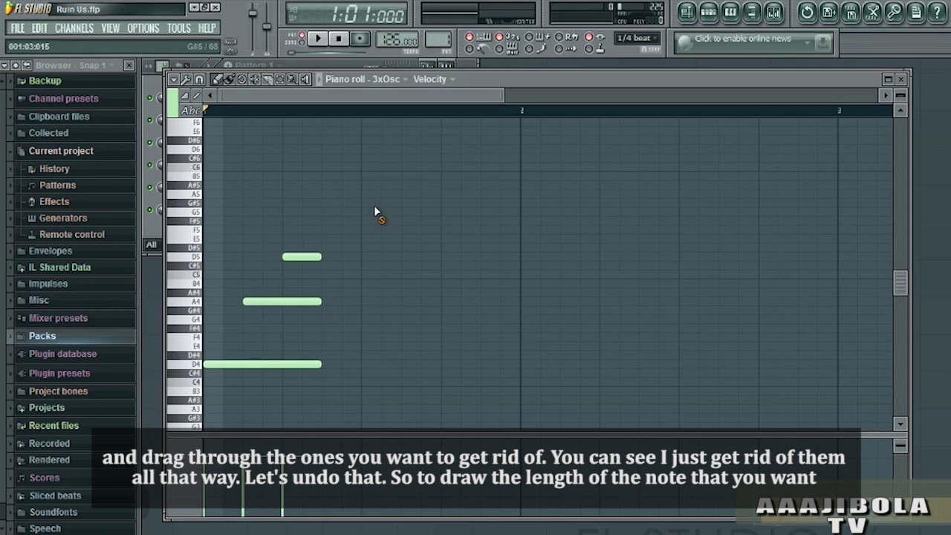
right_click(315, 302)
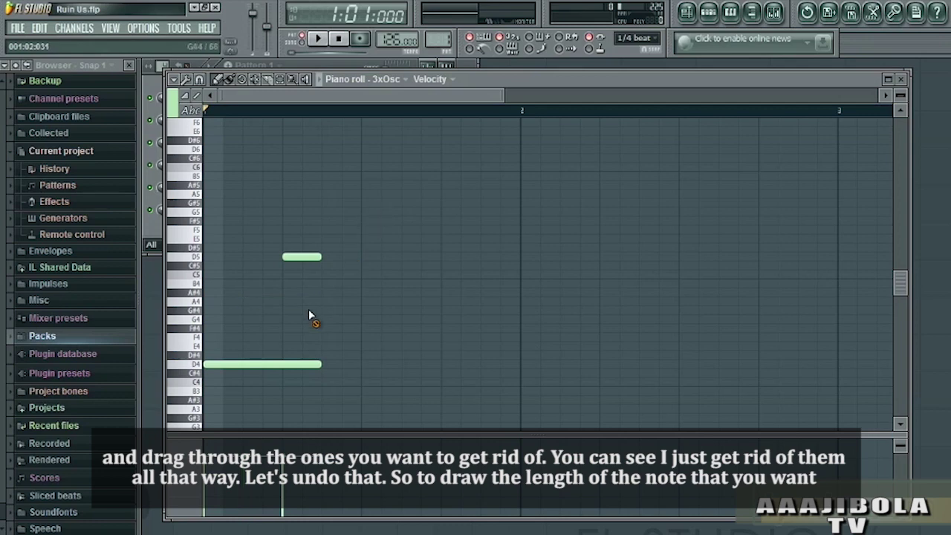
right_click(294, 364)
right_click(289, 256)
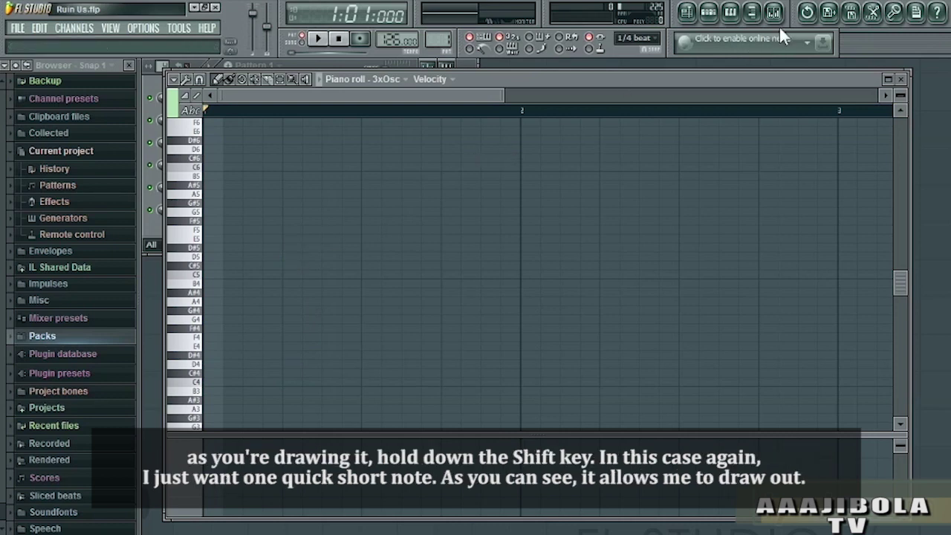
left_click(808, 13)
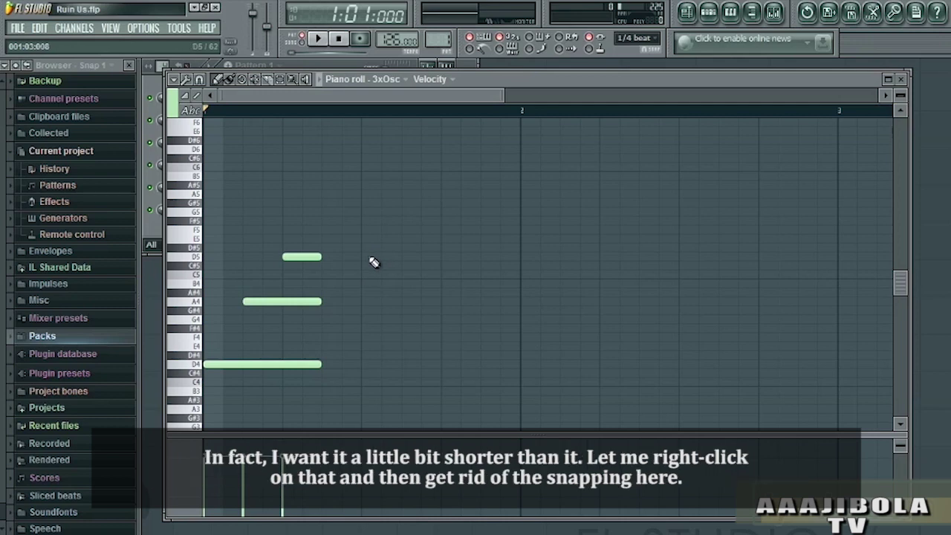
Discard a trial quarter-beat D5 note, turn snapping off, and draw two D5 notes 12 ticks long, the second at 1:03:074
mouse_move(401, 257)
left_mouse_down()
mouse_move(494, 256)
mouse_move(416, 259)
mouse_move(426, 265)
mouse_move(409, 257)
left_mouse_up()
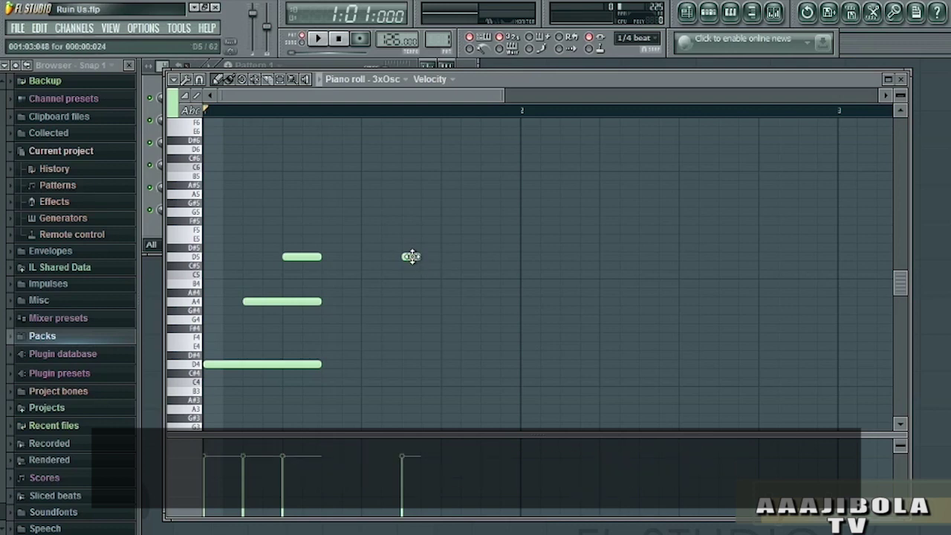
right_click(411, 256)
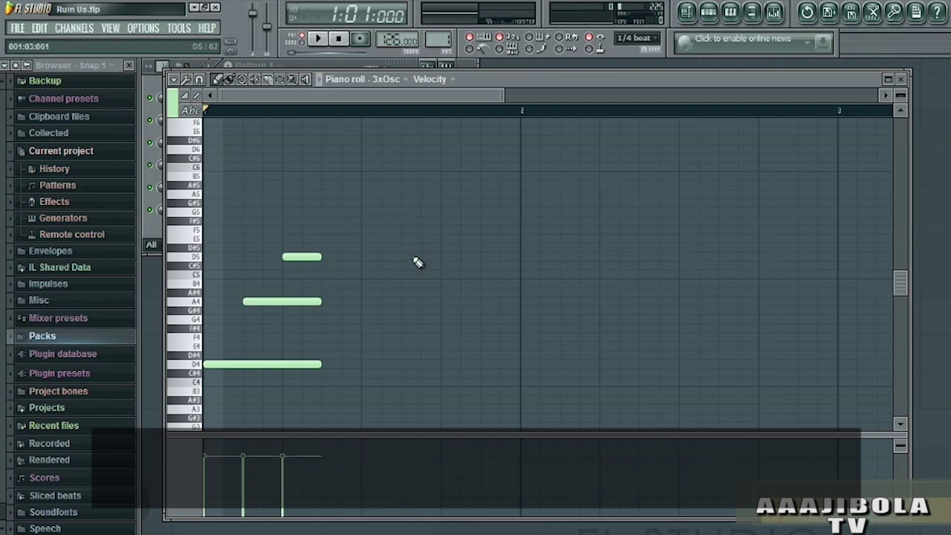
left_click(630, 37)
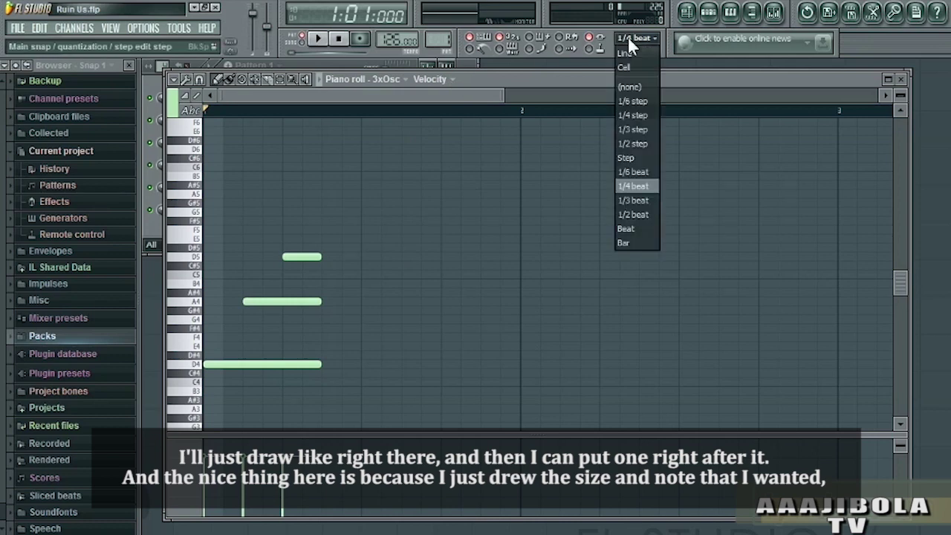
left_click(639, 86)
left_click(404, 256)
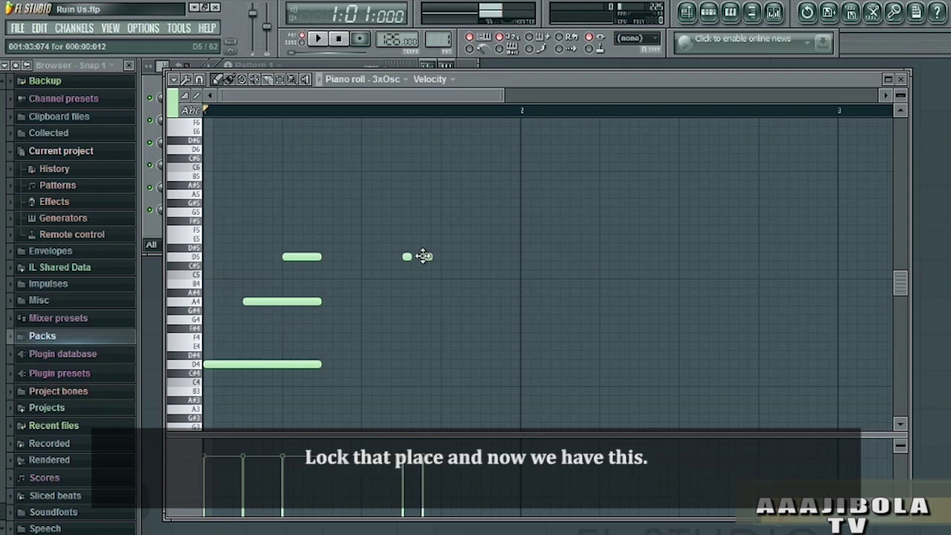
left_click(427, 257)
Return the snap to 1/4 beat and play the pattern to hear the two short D5 notes
left_click(637, 38)
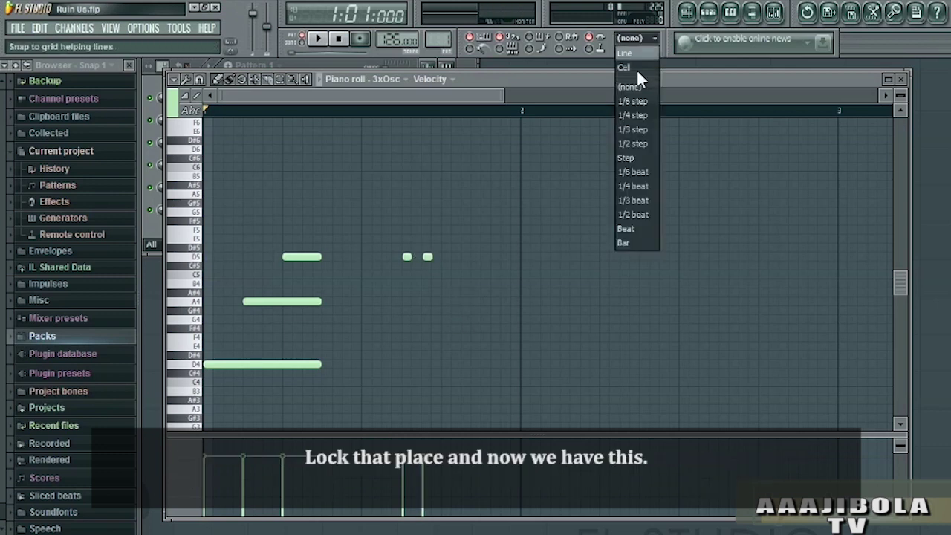
left_click(647, 186)
mouse_move(427, 257)
left_mouse_down()
mouse_move(446, 257)
mouse_move(427, 257)
left_mouse_up()
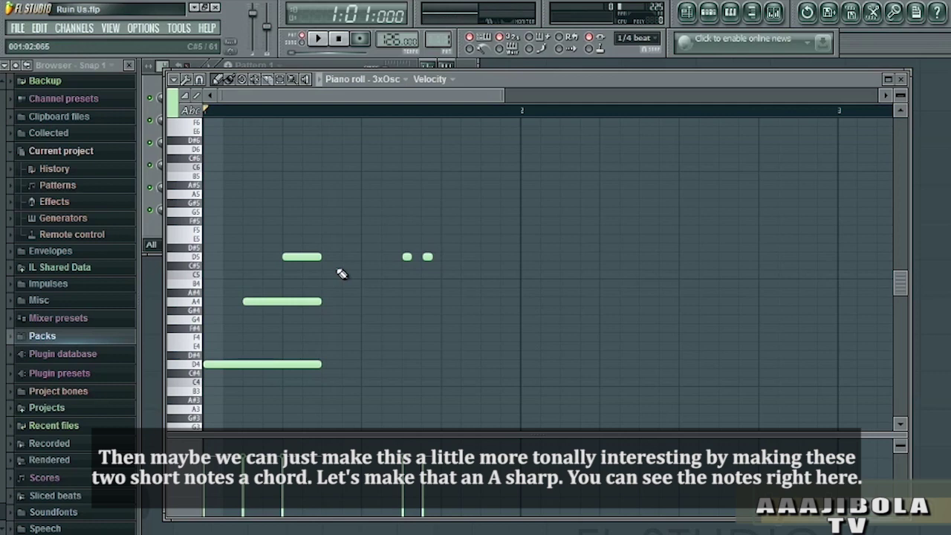
key("space")
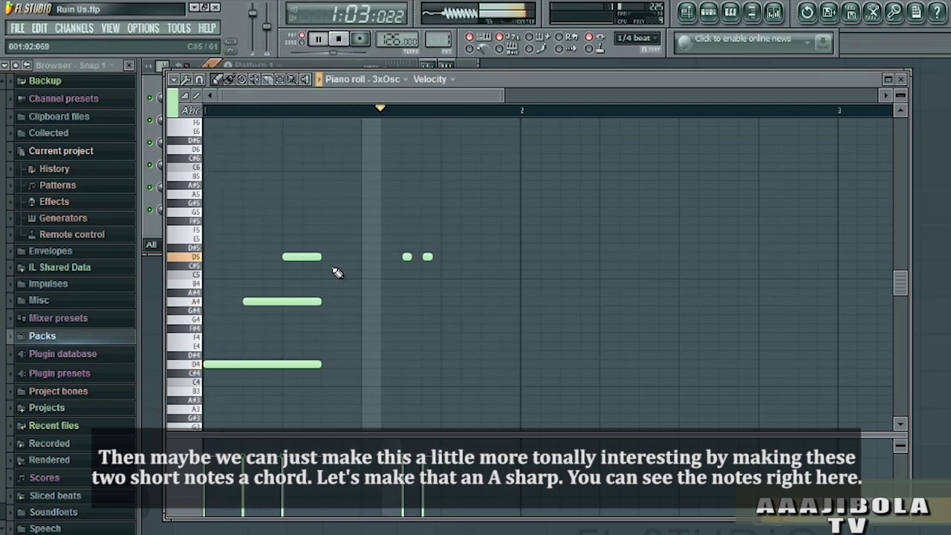
key("space")
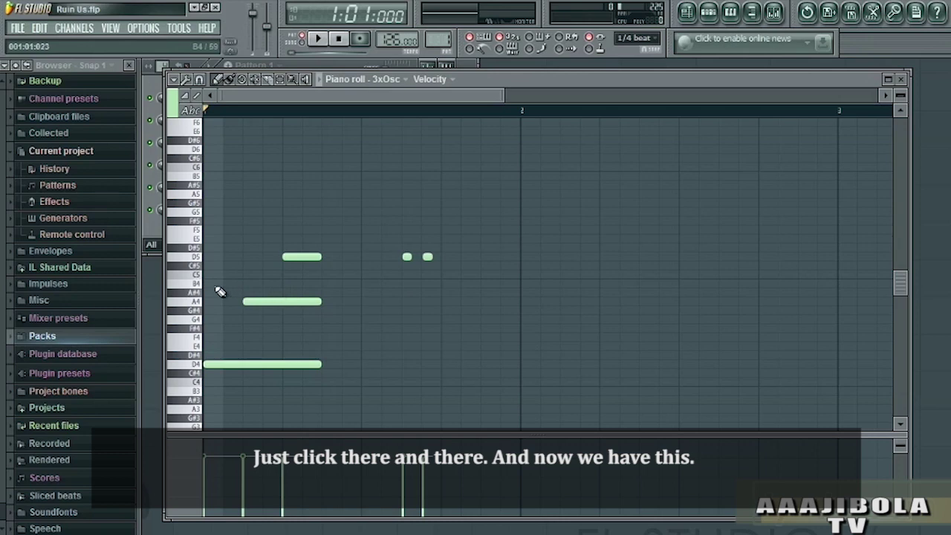
Add two short A#4 notes beneath the two short D5 notes to form chords and play the pattern
left_click(406, 292)
left_click(425, 292)
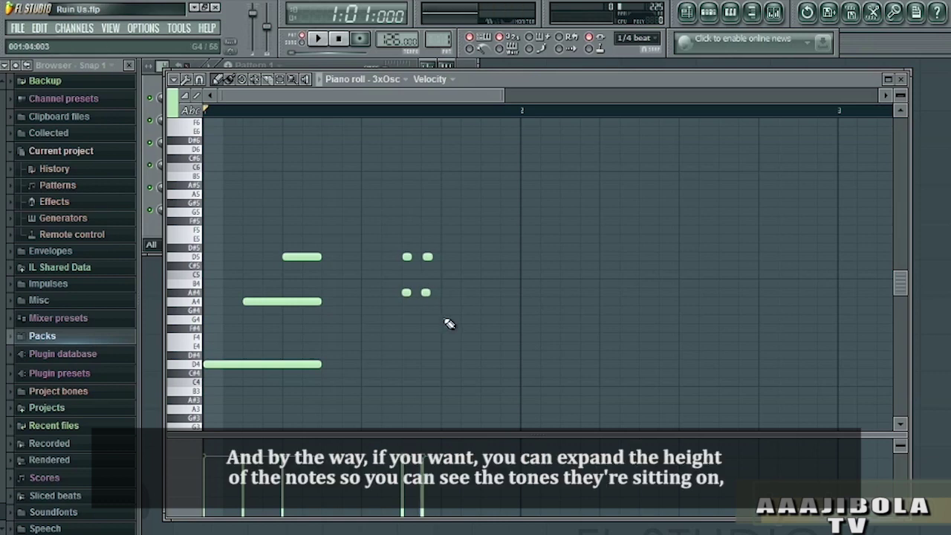
left_click(318, 38)
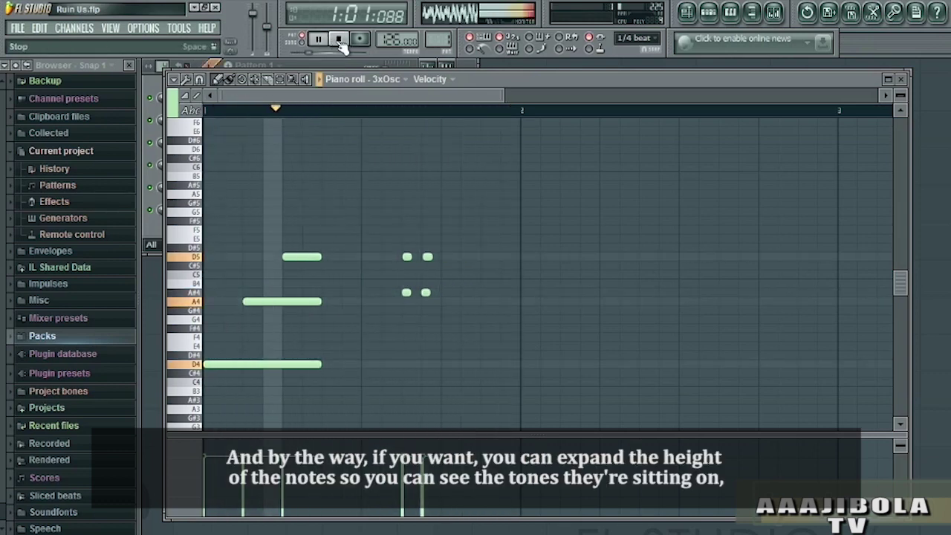
left_click(342, 42)
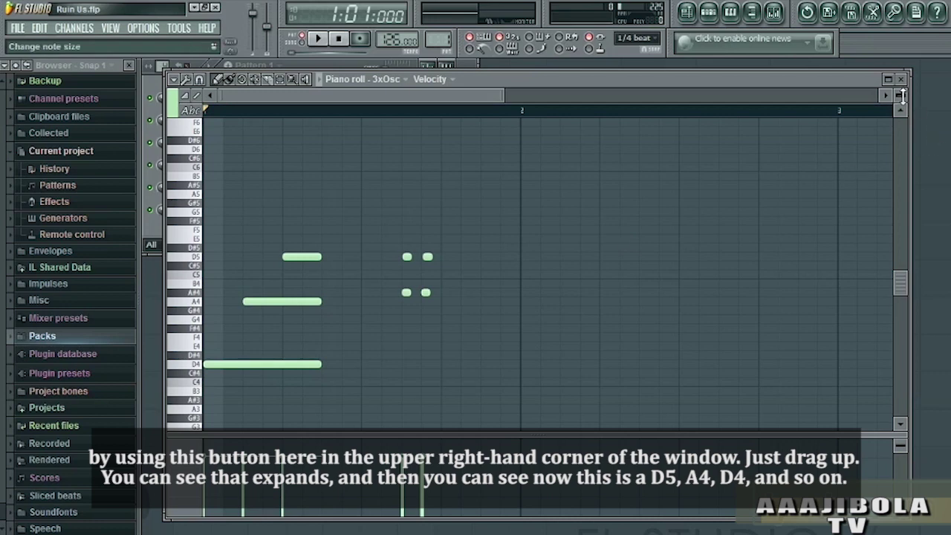
Select all the notes in the piano roll and group them together
left_click_drag(901, 94, 901, 61)
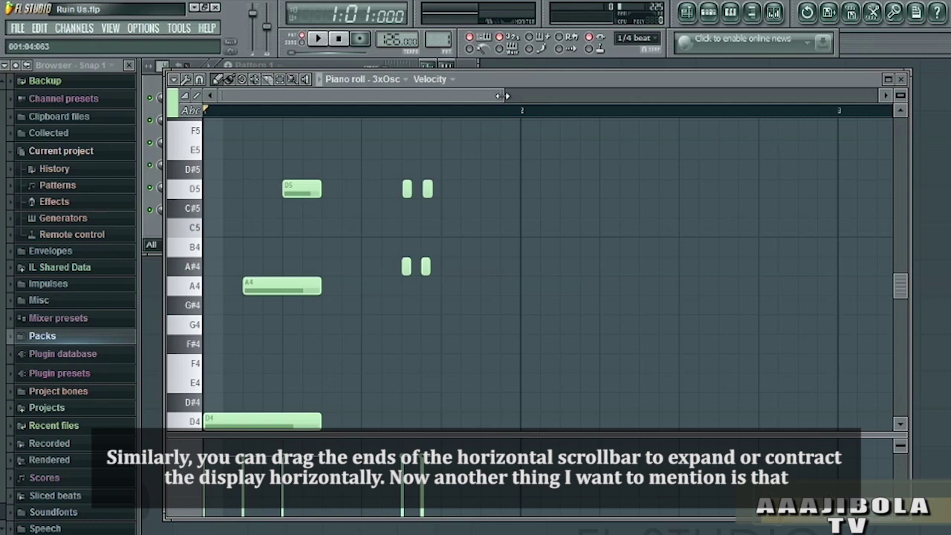
left_click_drag(503, 96, 333, 110)
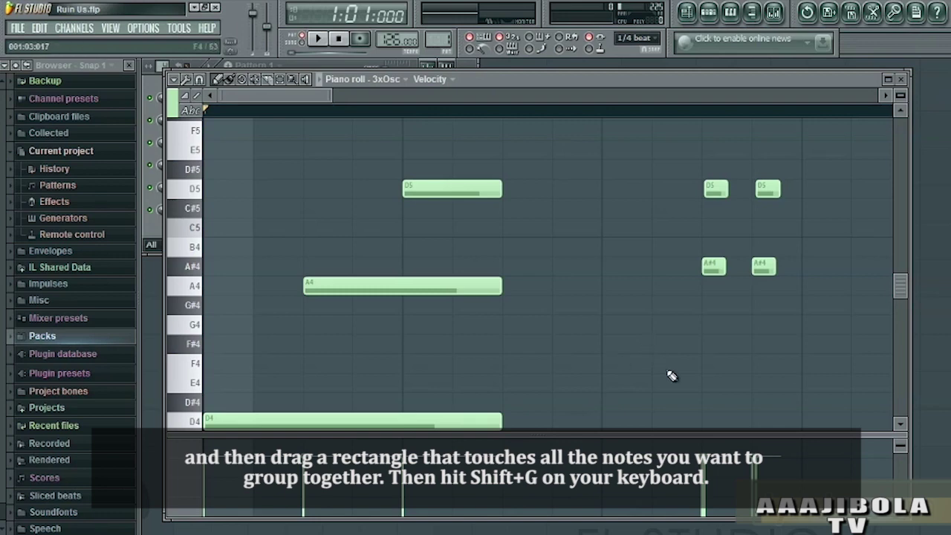
left_click(286, 83)
left_click_drag(260, 142, 791, 427)
key("shift+g")
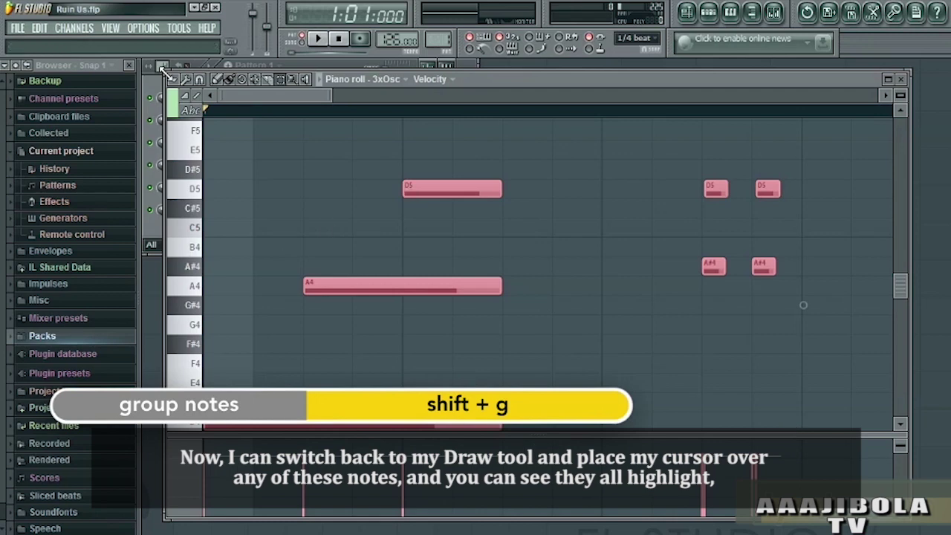
Return to the Draw tool, transpose the grouped notes up two semitones so D5 becomes E5, and play the pattern
left_click(217, 79)
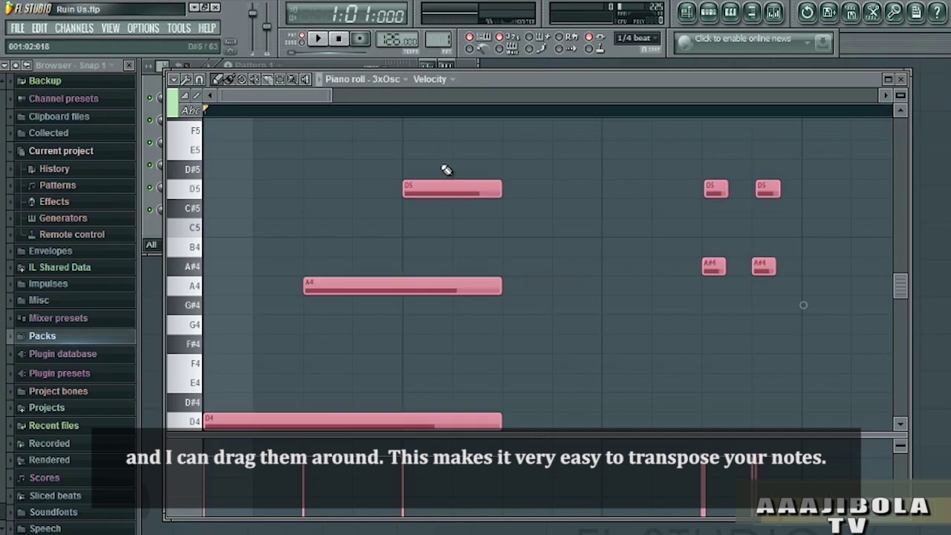
left_click_drag(442, 191, 459, 146)
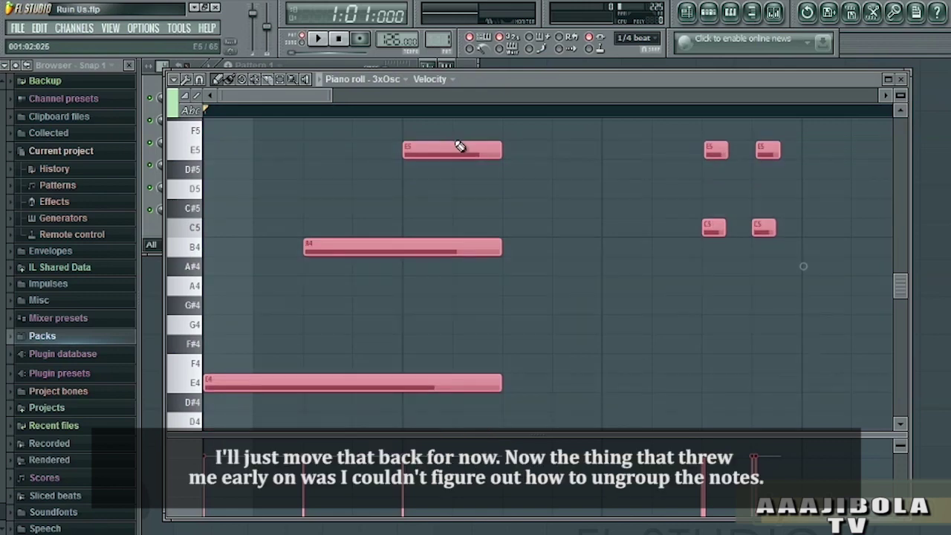
key("space")
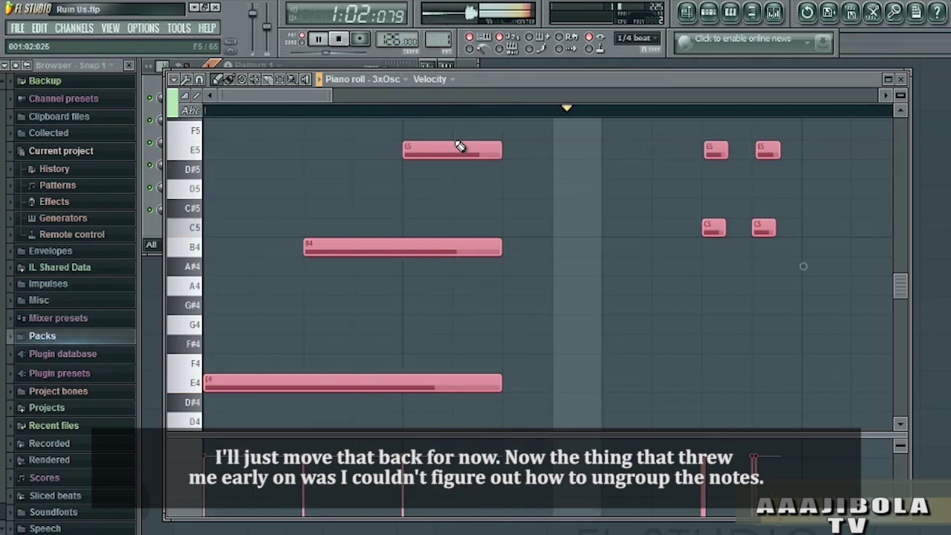
key("space")
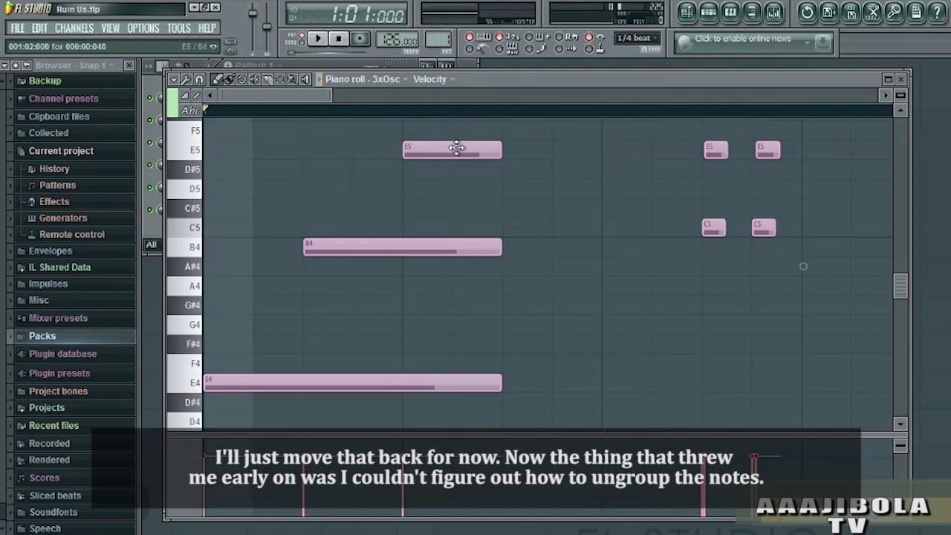
Move the grouped notes back down two semitones to D5 and check the grouping by selecting one note with the Select tool
left_click_drag(458, 161, 459, 190)
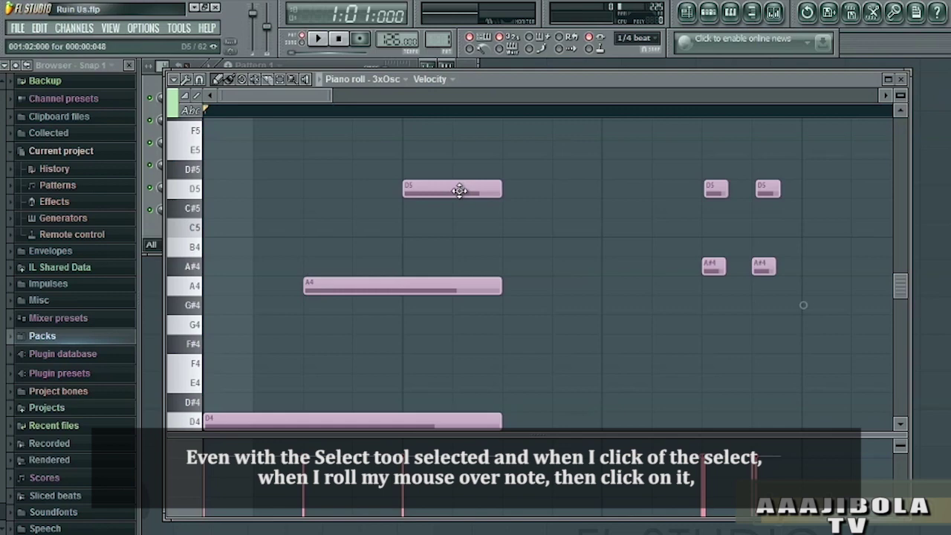
left_click(283, 81)
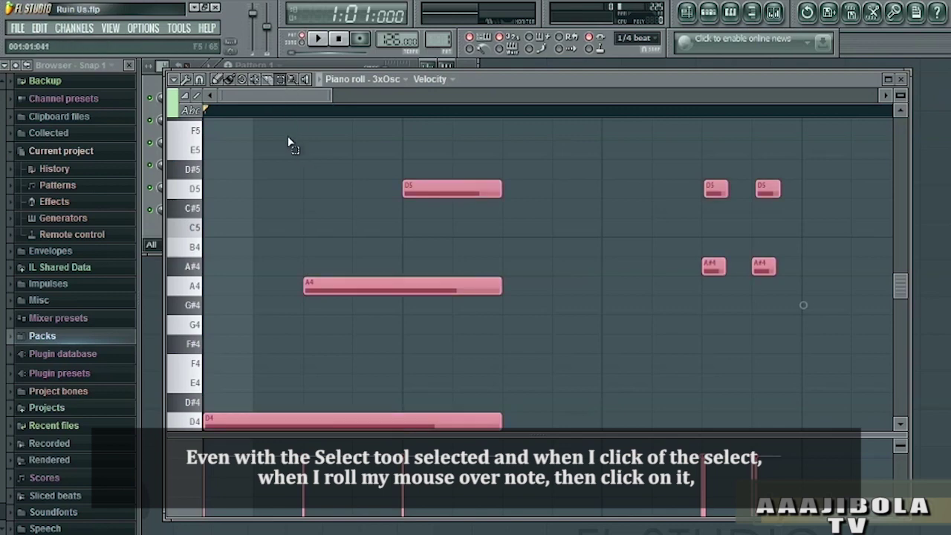
key("ctrl+a")
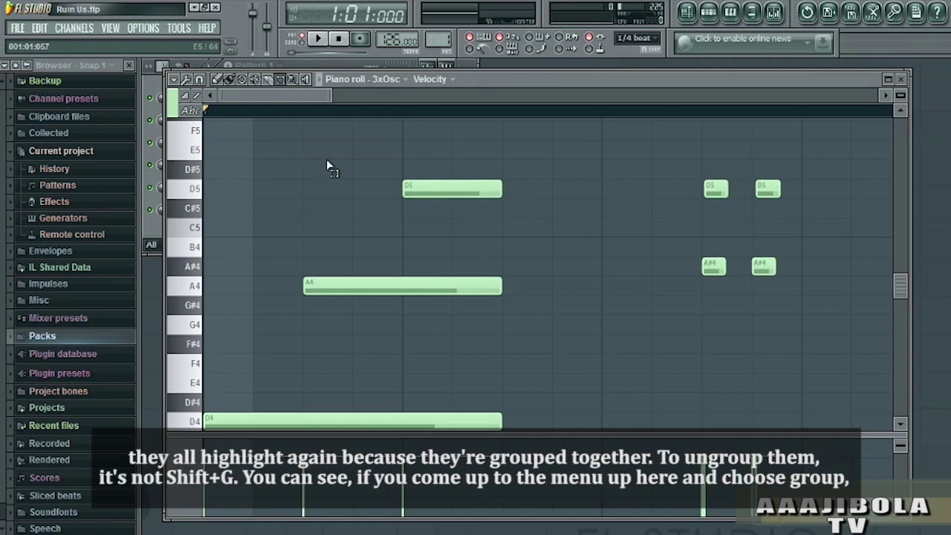
left_click(430, 190)
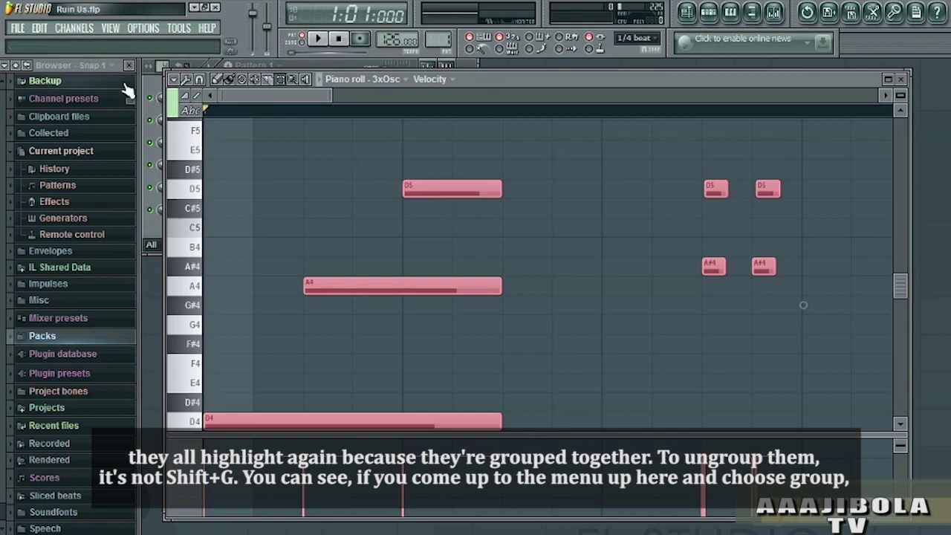
Ungroup the notes, then select the long D5, A4 and D4 notes one at a time and clear the selection
left_click(178, 82)
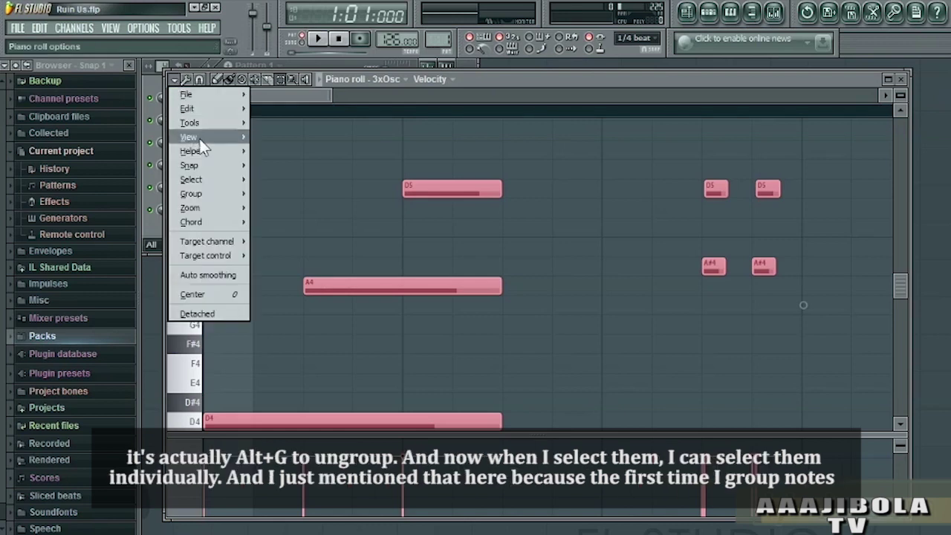
mouse_move(217, 192)
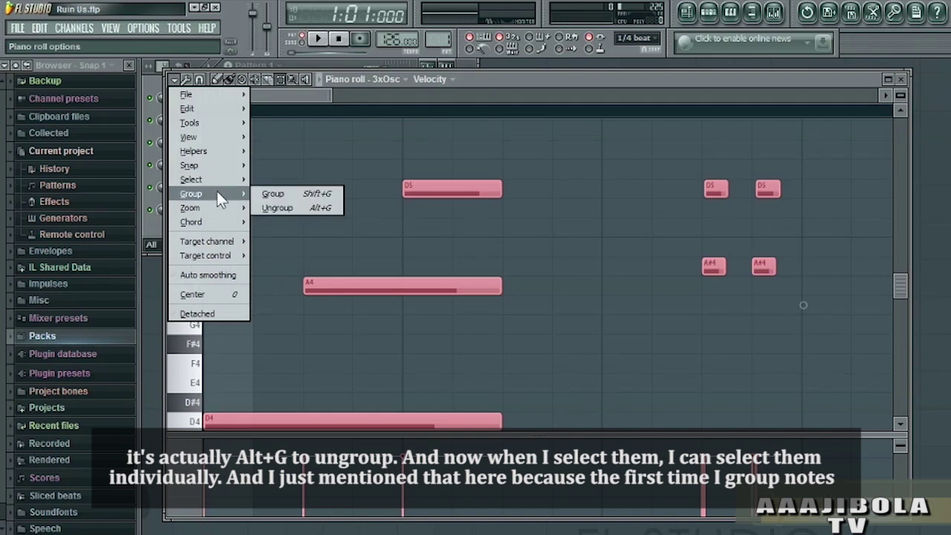
left_click(311, 208)
left_click(411, 186)
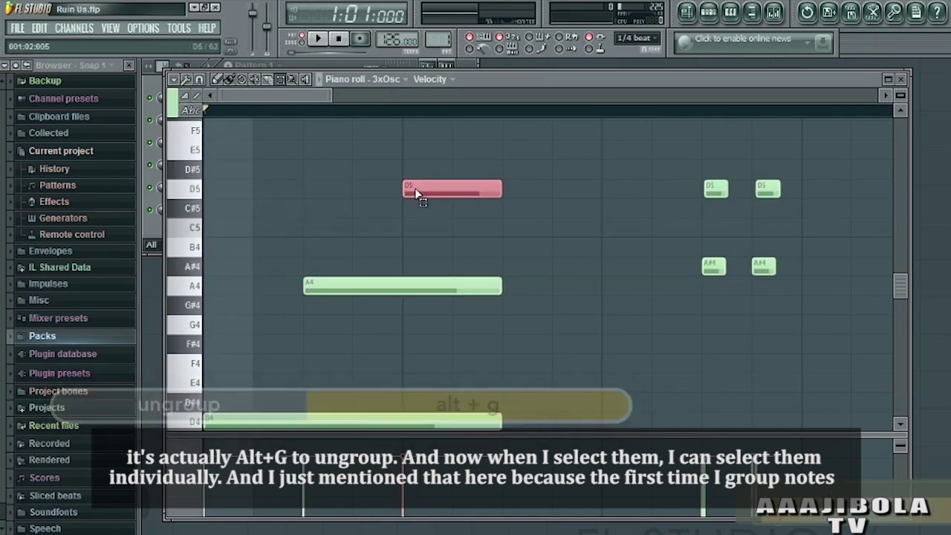
left_click(408, 288)
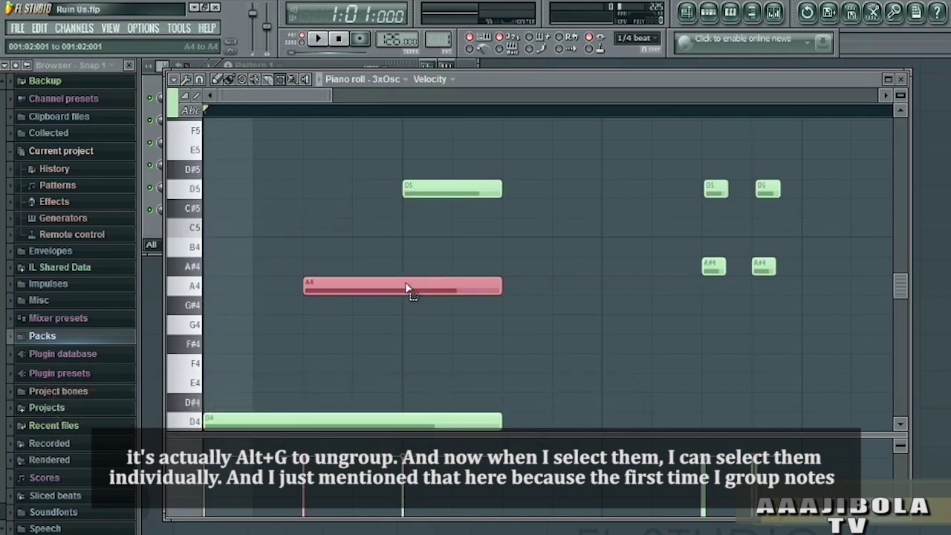
left_click(405, 422)
left_click(309, 210)
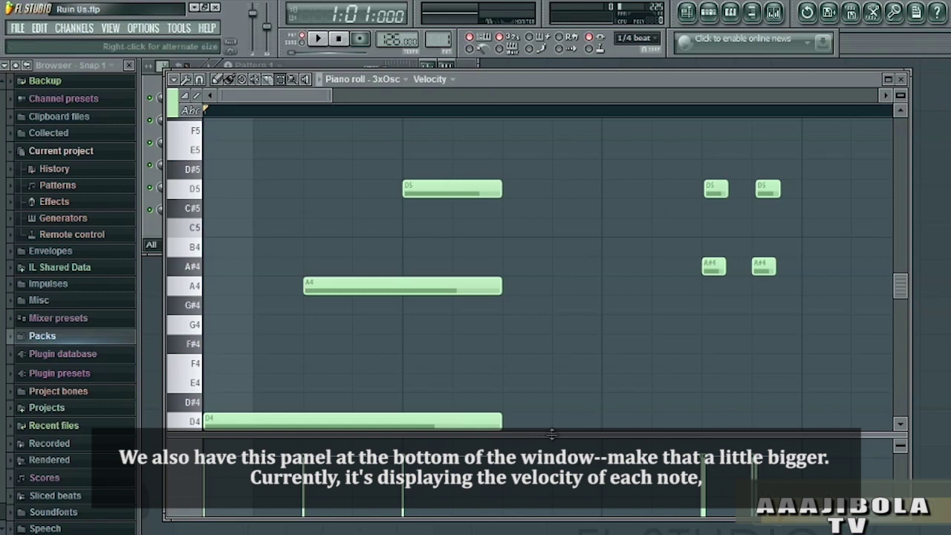
Enlarge the event lane beneath the note grid and check that it is set to show Note velocity
left_click_drag(548, 434, 552, 403)
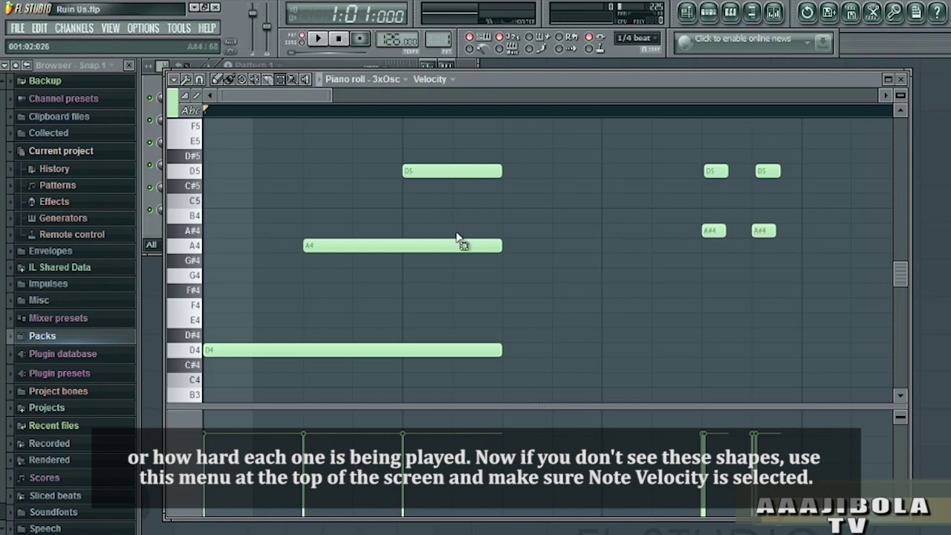
left_click(451, 79)
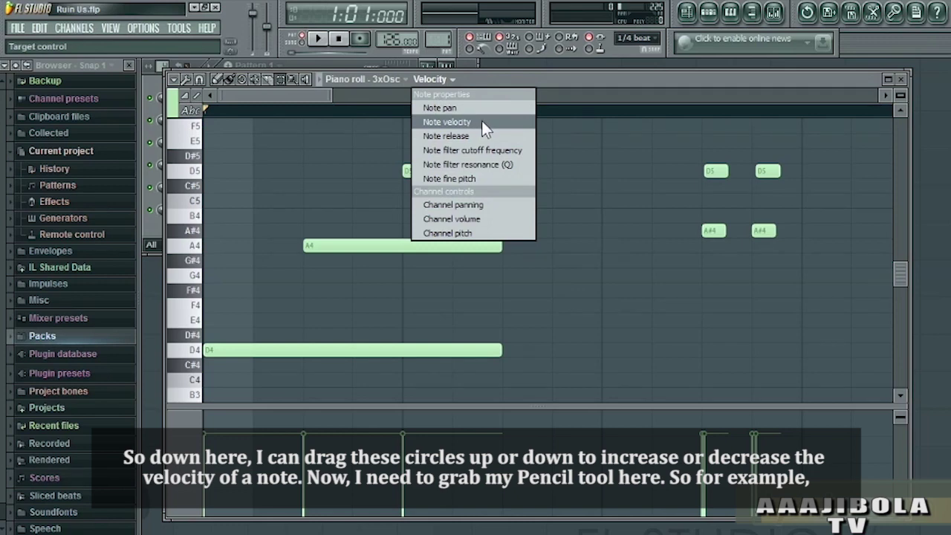
left_click(482, 82)
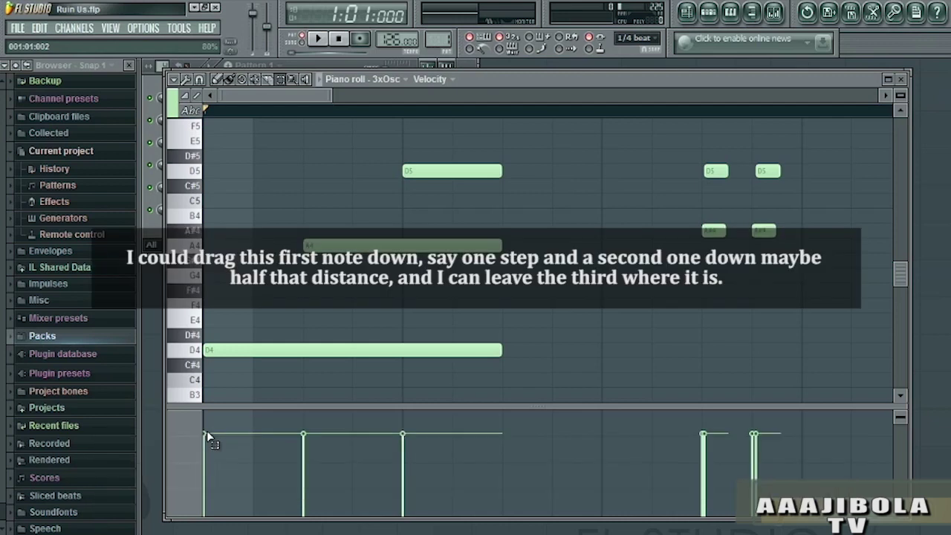
Lower the velocities of the D4, A4 and first short chord notes, slightly raise the second short chord's velocities, and play the pattern
left_click(218, 79)
left_click_drag(204, 434, 208, 463)
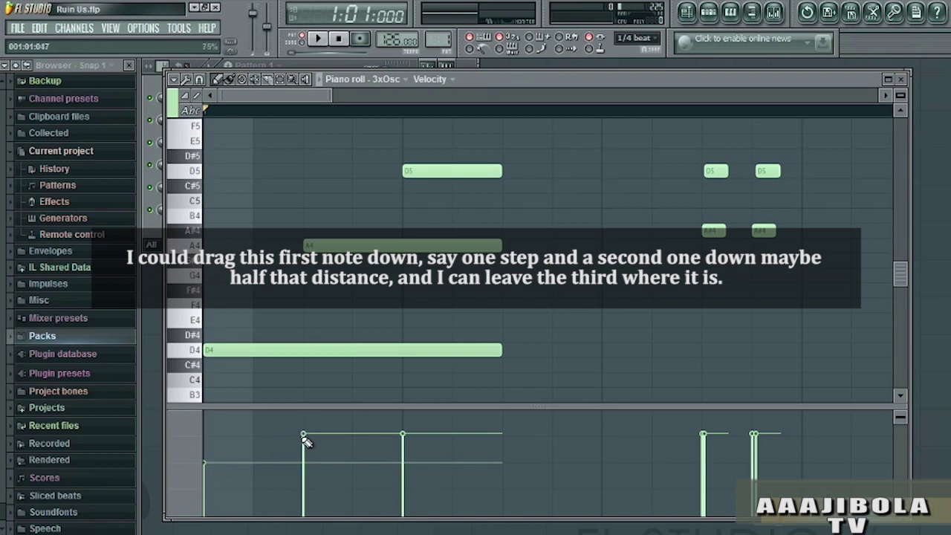
left_click_drag(306, 437, 306, 450)
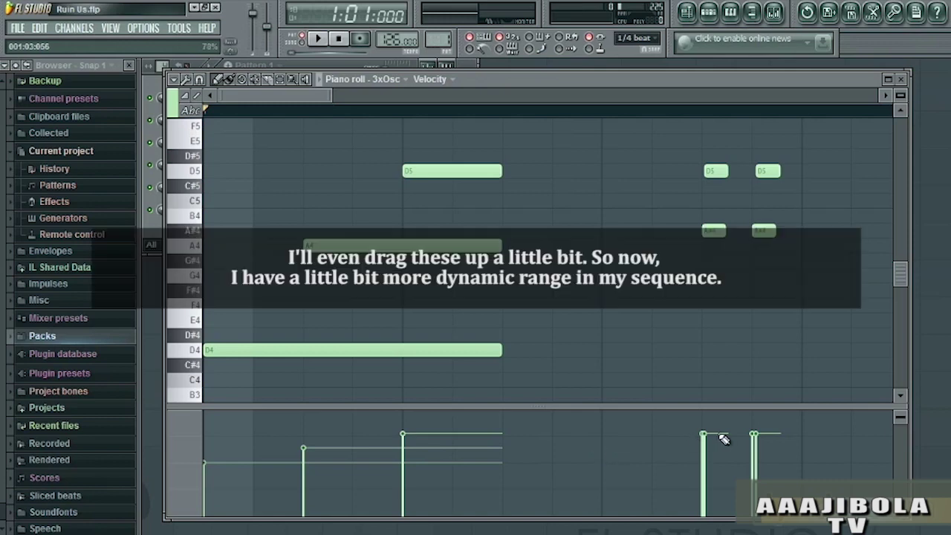
left_click_drag(703, 435, 705, 465)
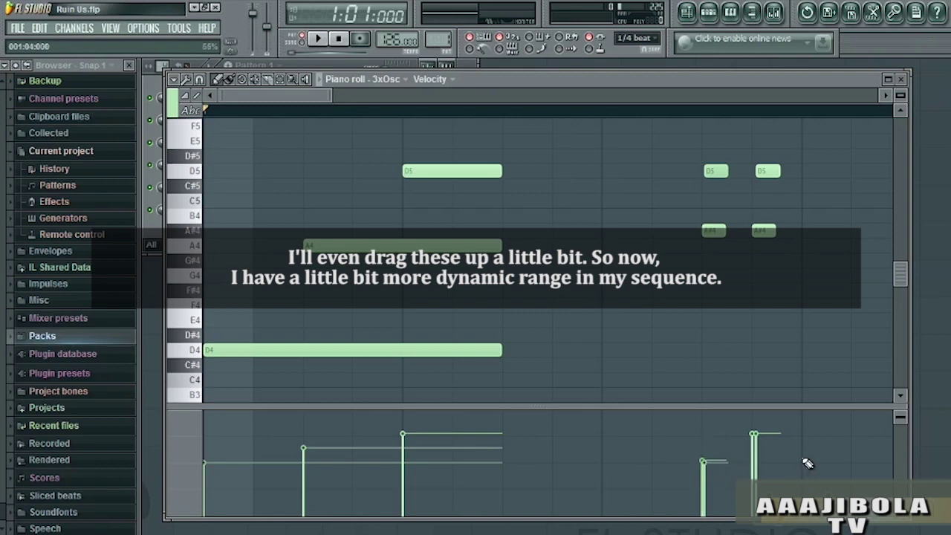
left_click_drag(757, 434, 752, 431)
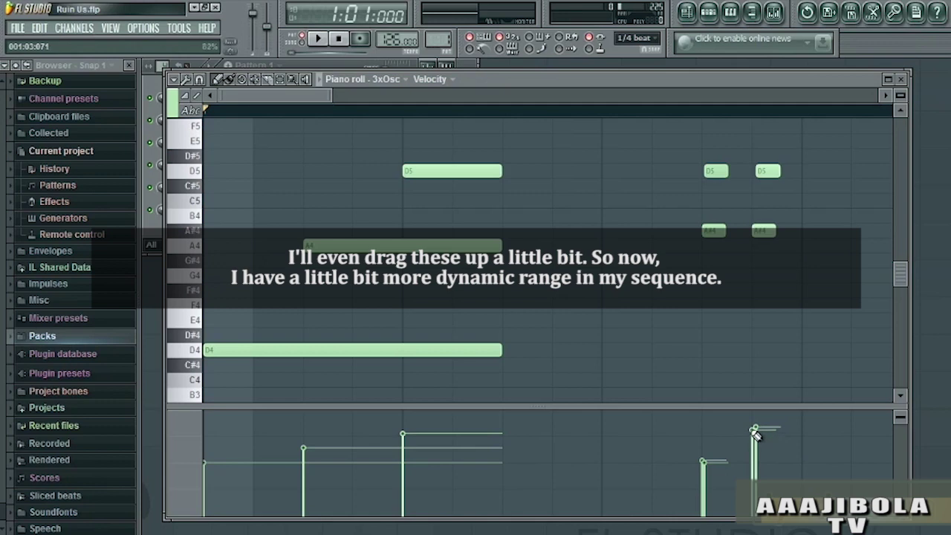
left_click(318, 39)
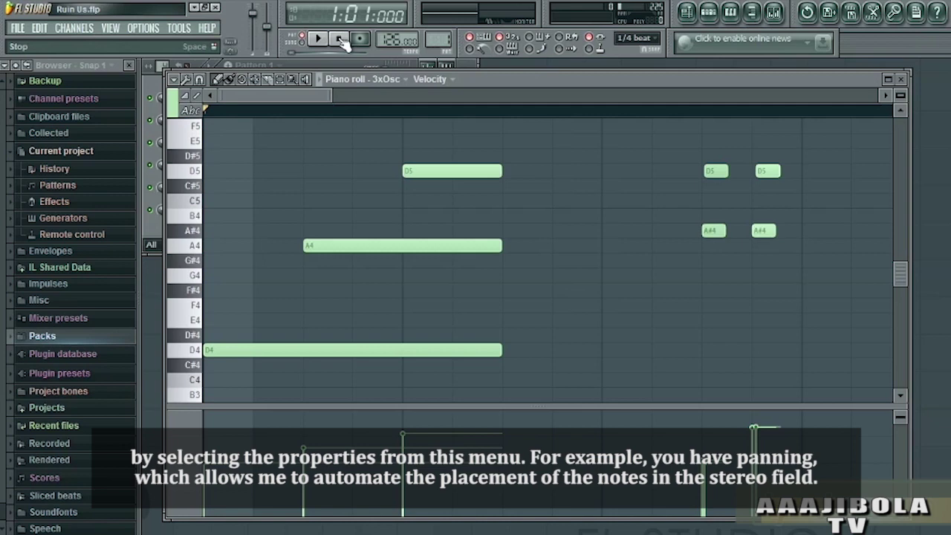
Display Note pan in the event lane and pan the A4 note about 75% right and the long D5 note about 75% left
left_click(437, 80)
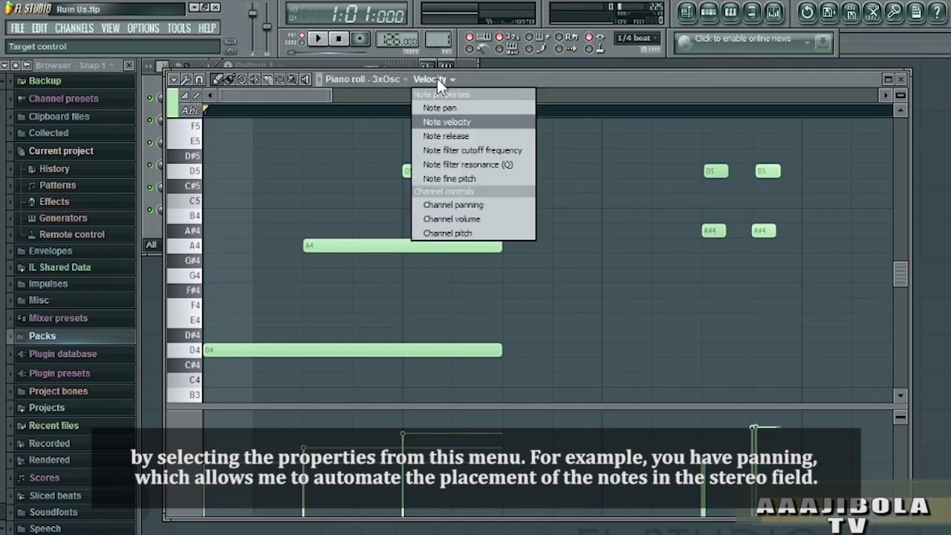
left_click(480, 110)
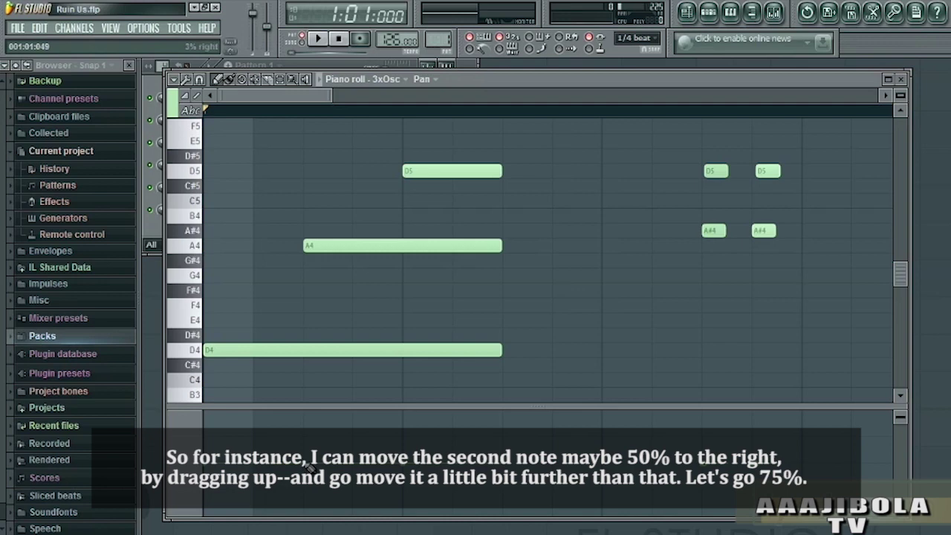
left_click_drag(309, 460, 315, 426)
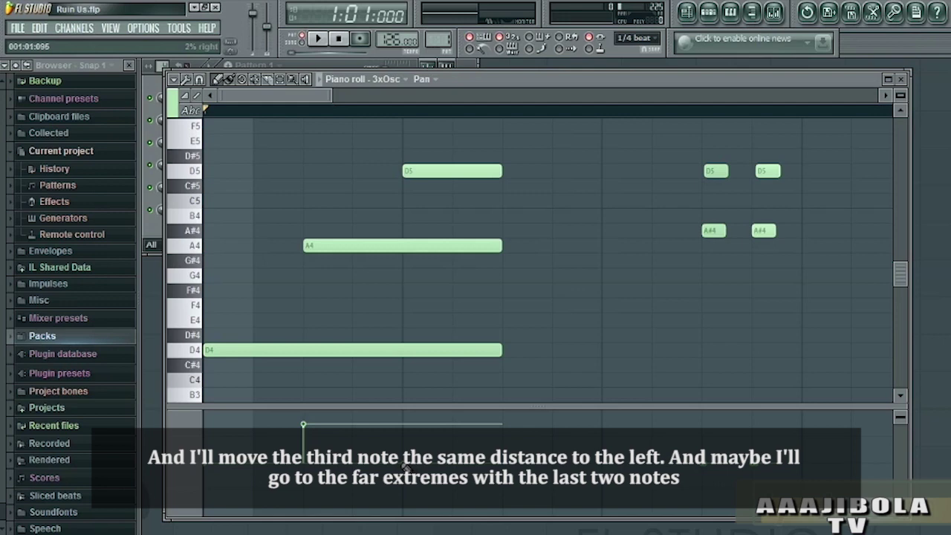
left_click_drag(406, 468, 418, 509)
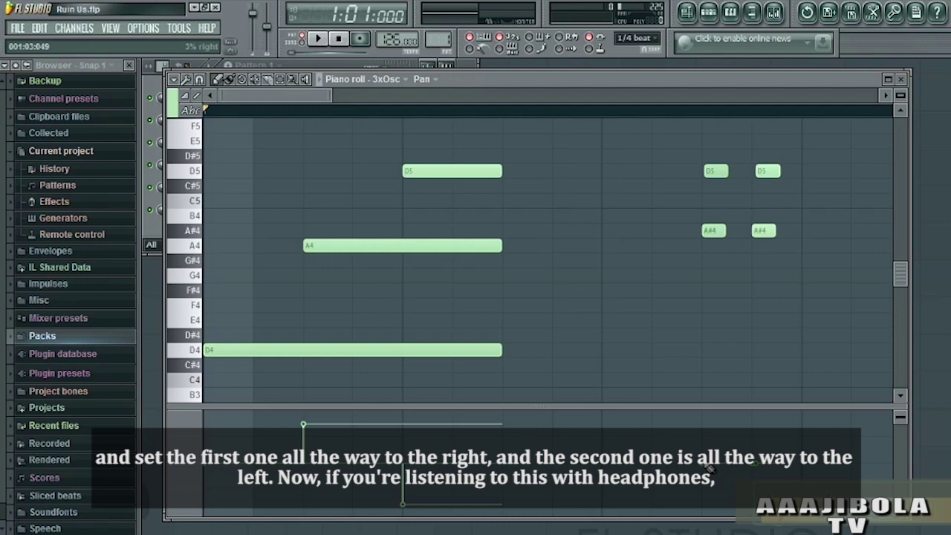
Pan the first short chord fully right and the second short chord fully left, and play the pattern
left_click_drag(707, 467, 704, 414)
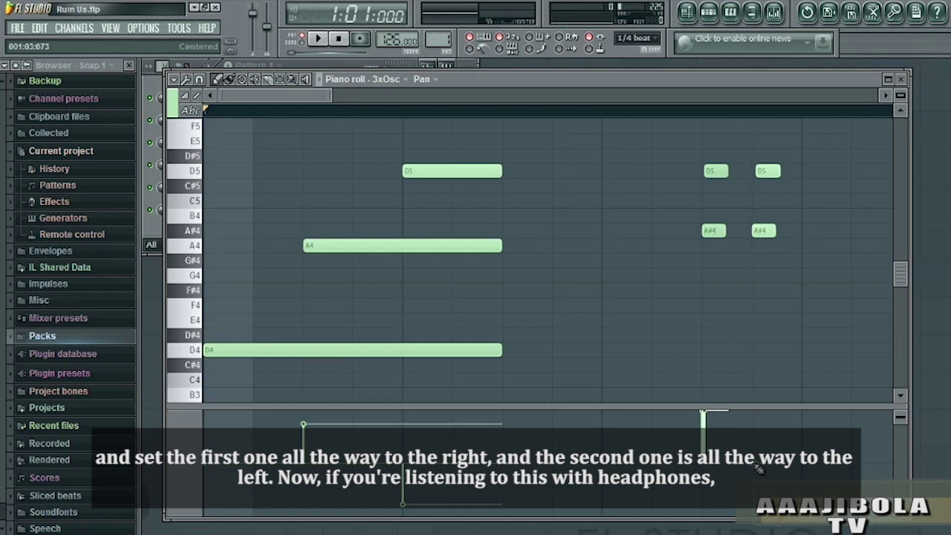
mouse_move(759, 467)
left_mouse_down()
mouse_move(765, 525)
mouse_move(750, 517)
left_mouse_up()
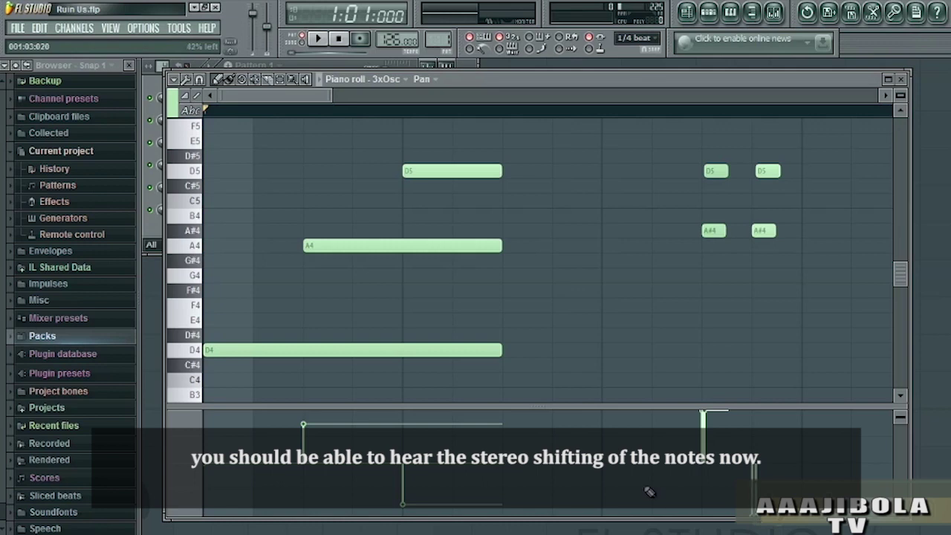
left_click(318, 41)
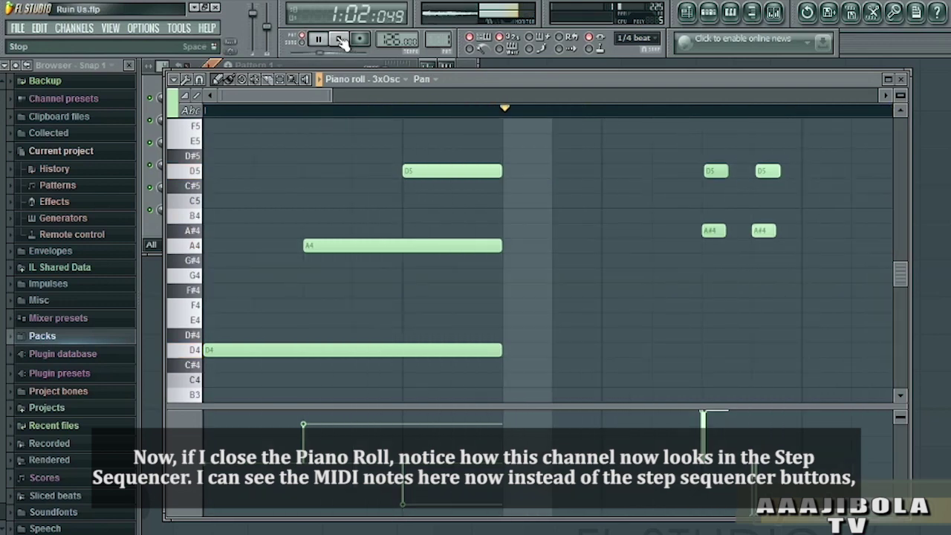
left_click(340, 40)
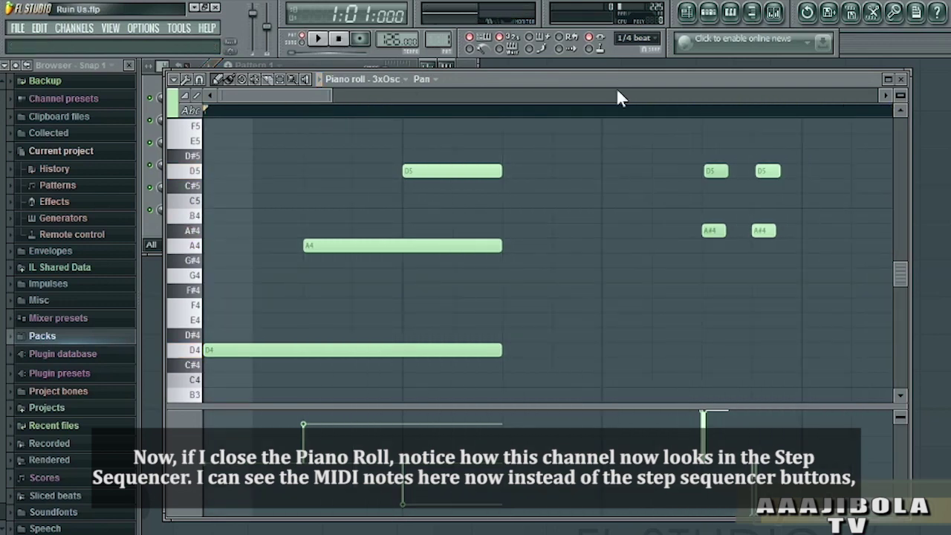
Close the piano roll to view the 3xOsc notes in the step sequencer, reopen them from that channel, and close the piano roll again
left_click(899, 78)
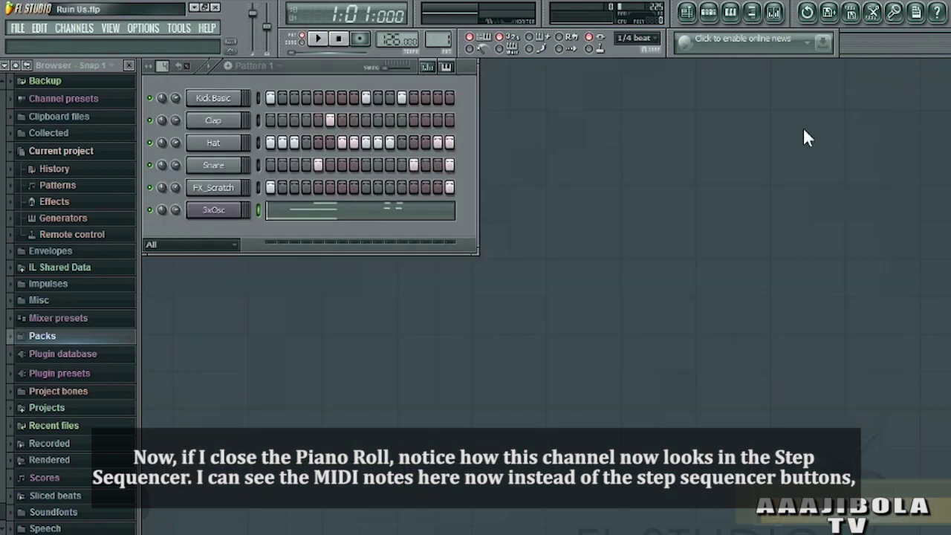
left_click(350, 217)
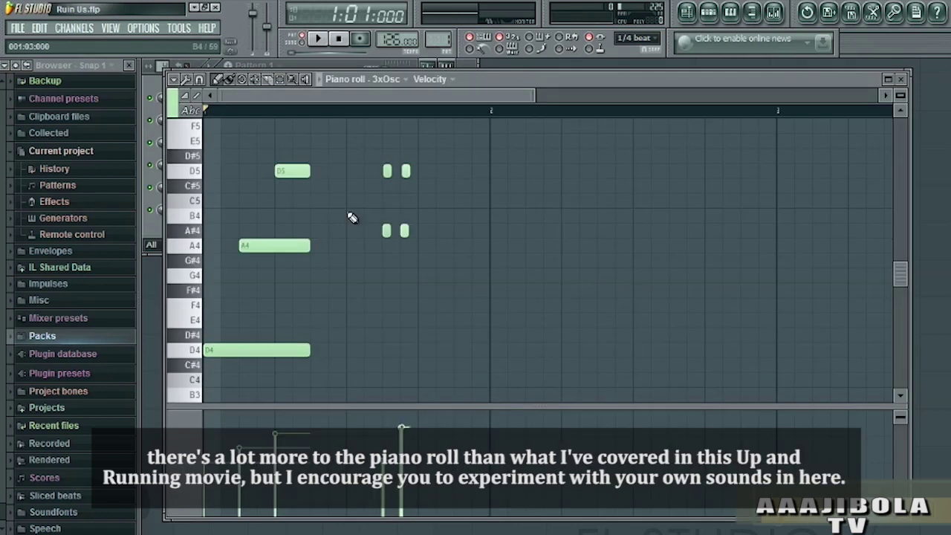
left_click(903, 79)
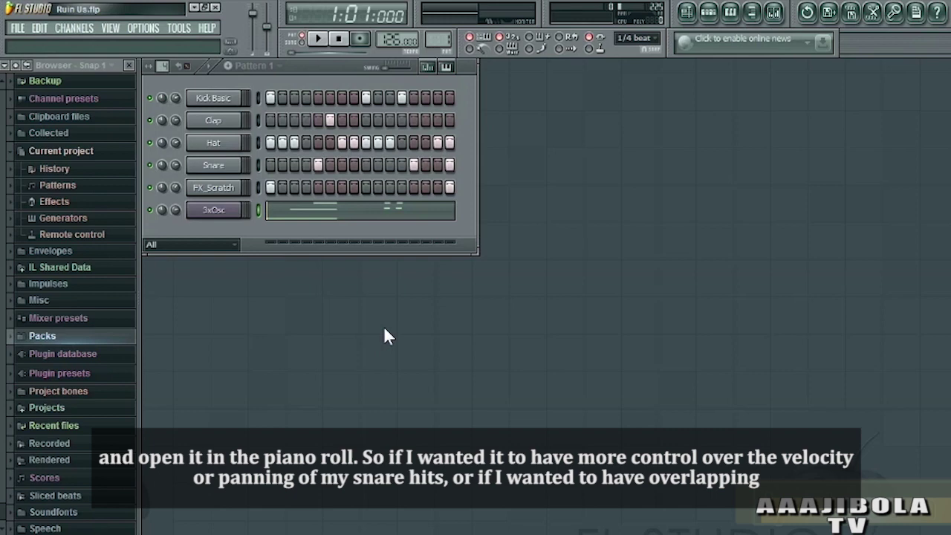
Send the Snare channel's steps to the piano roll
right_click(219, 165)
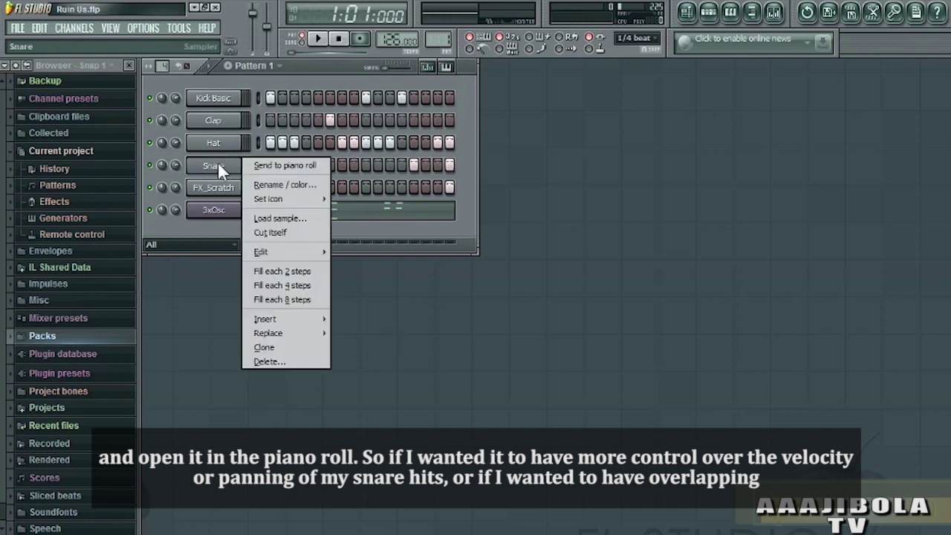
left_click(274, 165)
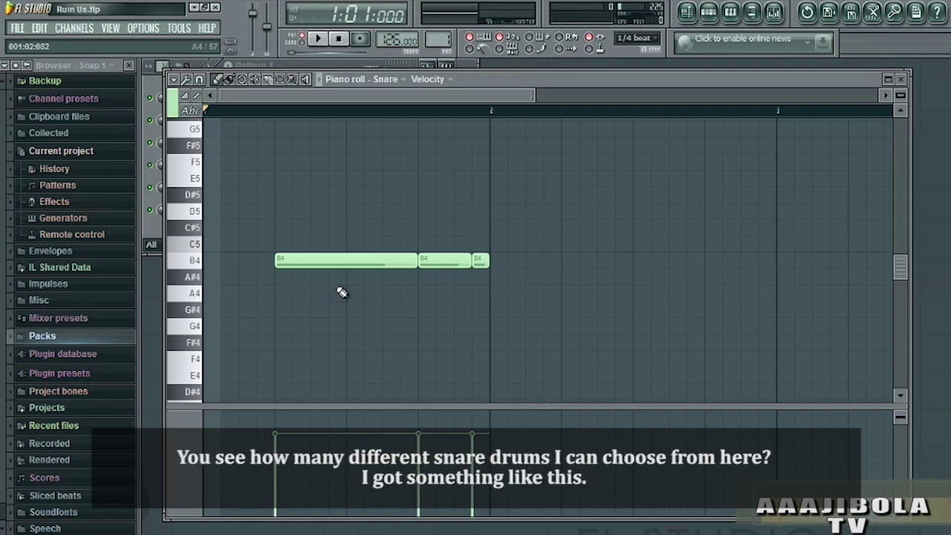
Add a nearly one-beat D5 snare note at beat 2 and an equally long G4 note at beat 3, and play the pattern
left_click(288, 213)
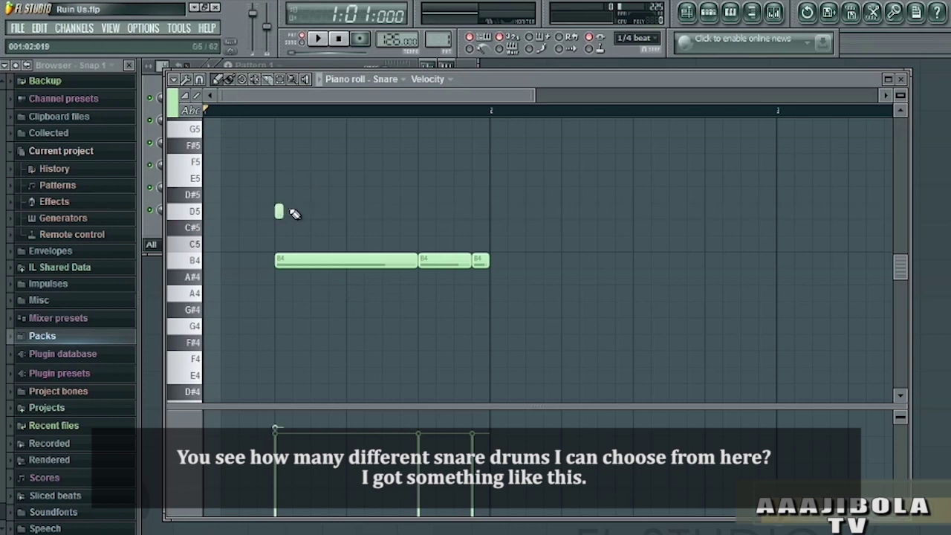
mouse_move(284, 210)
left_mouse_down()
mouse_move(337, 210)
mouse_move(299, 153)
mouse_move(304, 227)
left_mouse_up()
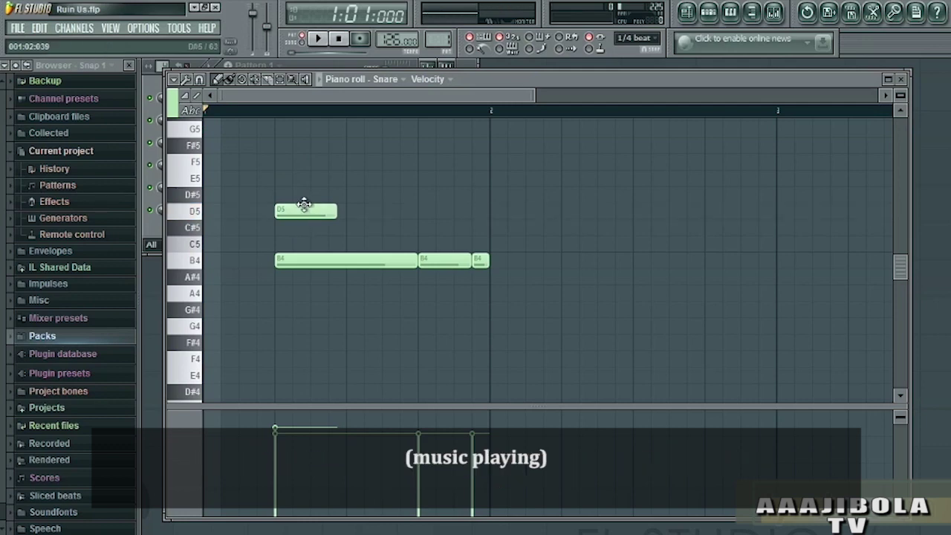
left_click(362, 327)
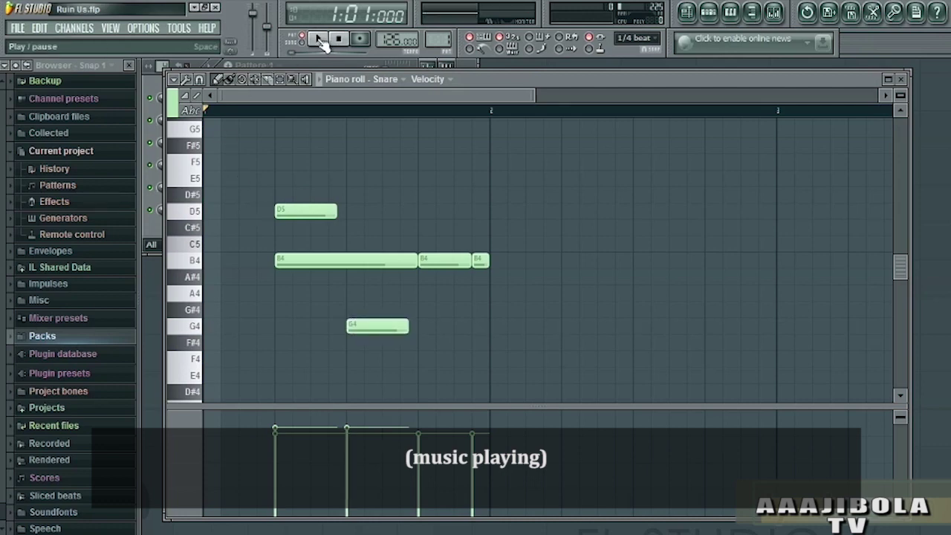
left_click(318, 40)
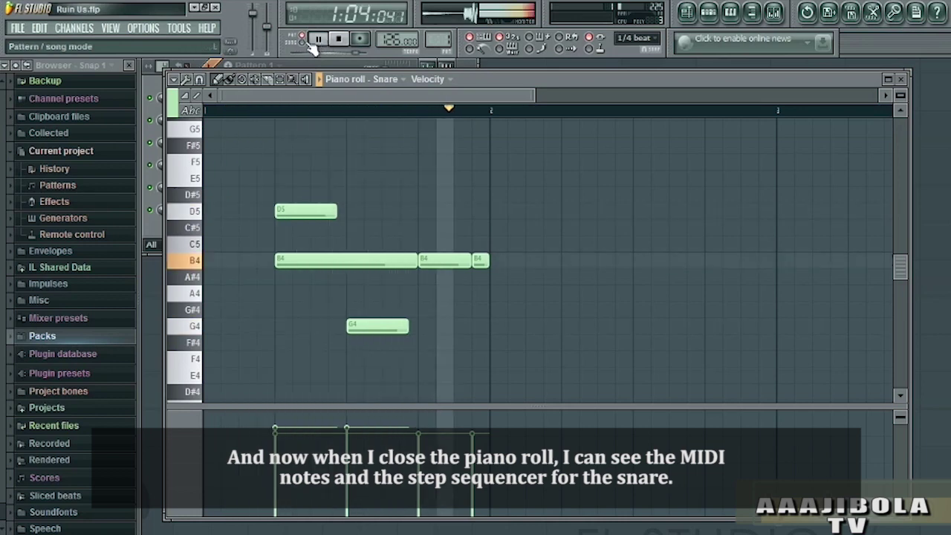
left_click(347, 42)
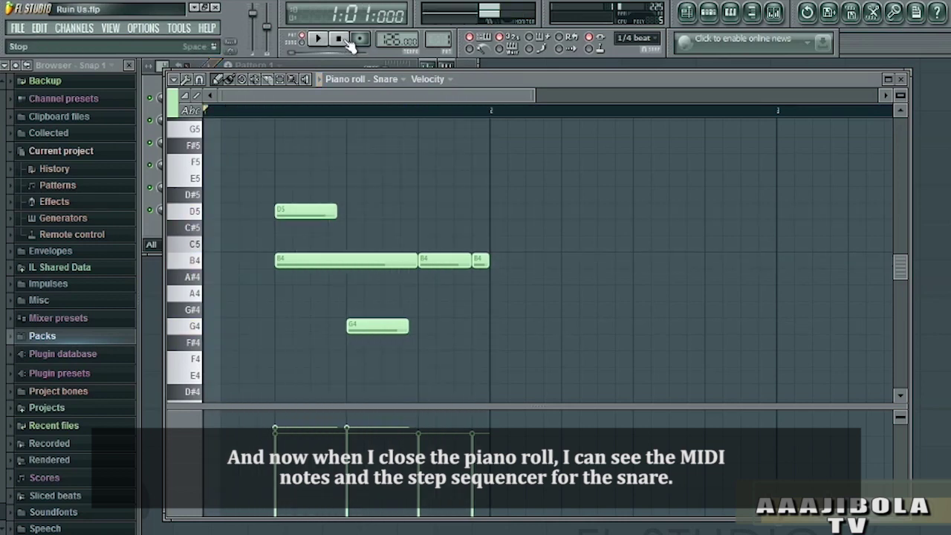
Close the piano roll, and undo and redo the last Snare note edit while viewing the step sequencer
left_click(900, 80)
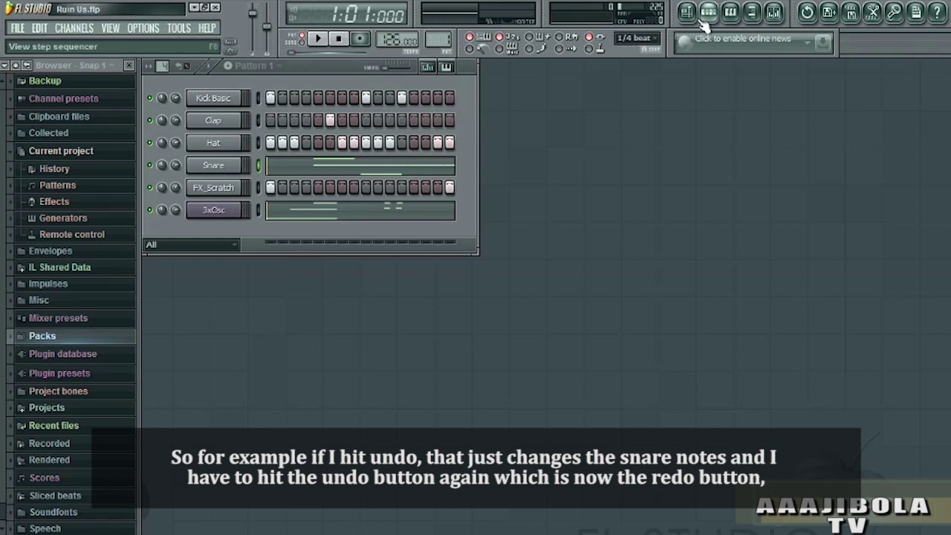
left_click(810, 12)
left_click(810, 13)
left_click(810, 13)
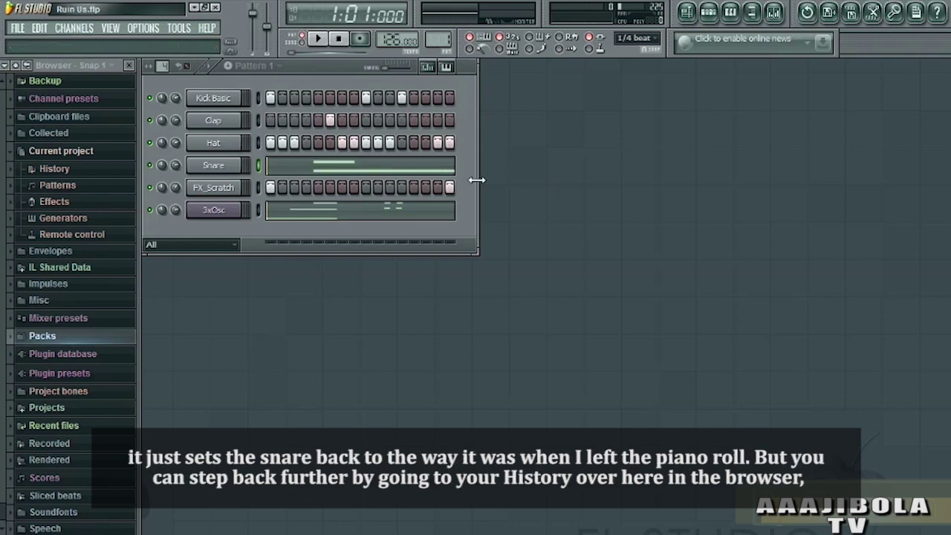
left_click(814, 14)
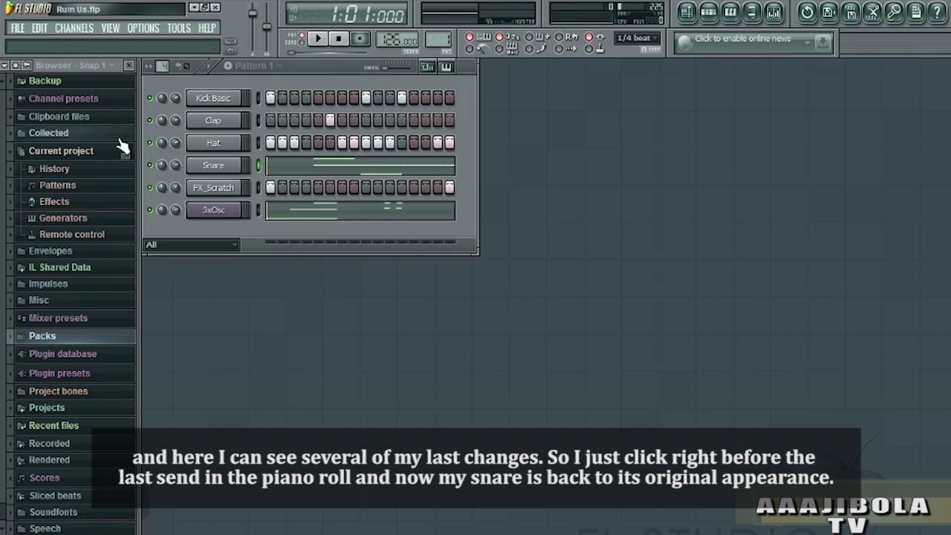
Revert the project through its history to the last pan edit, just before the Snare was sent to the piano roll
left_click(63, 174)
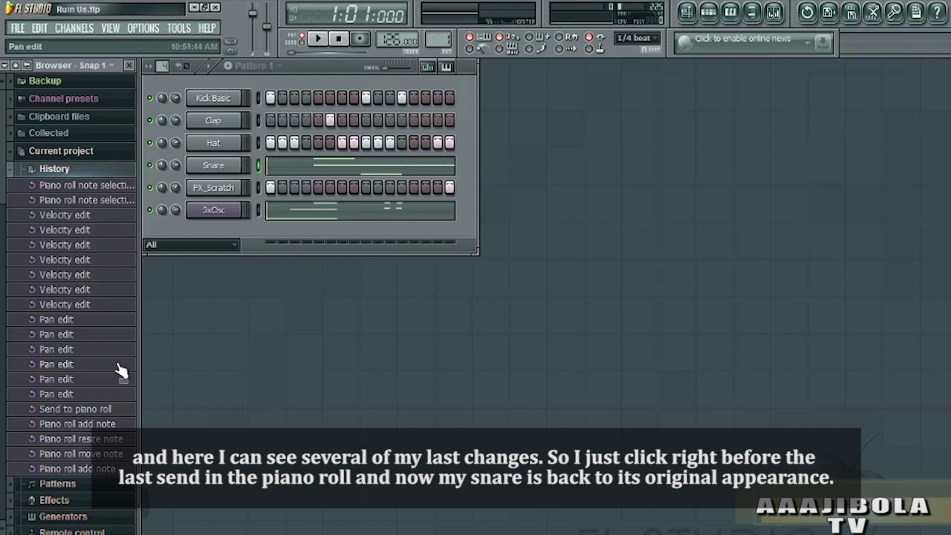
left_click(70, 395)
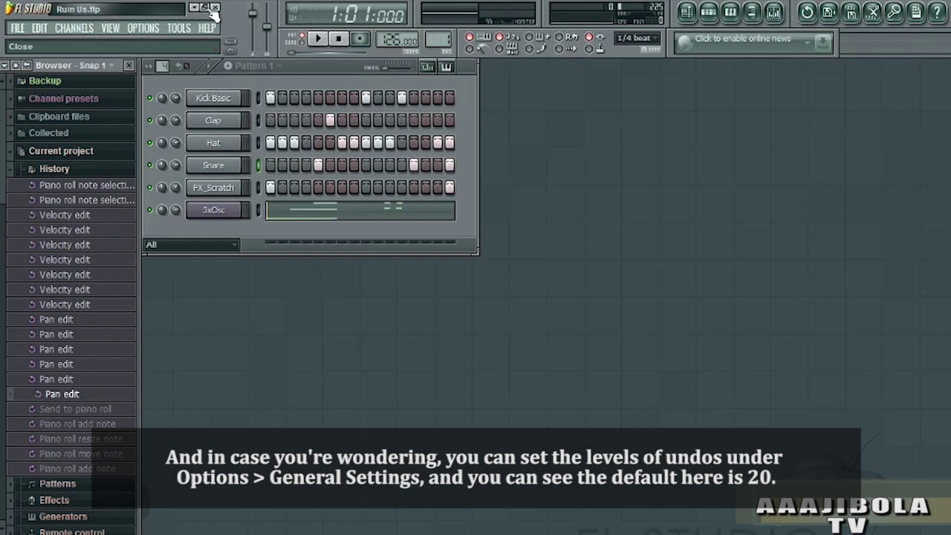
Check the maximum undo levels in the general settings and close the settings
left_click(143, 28)
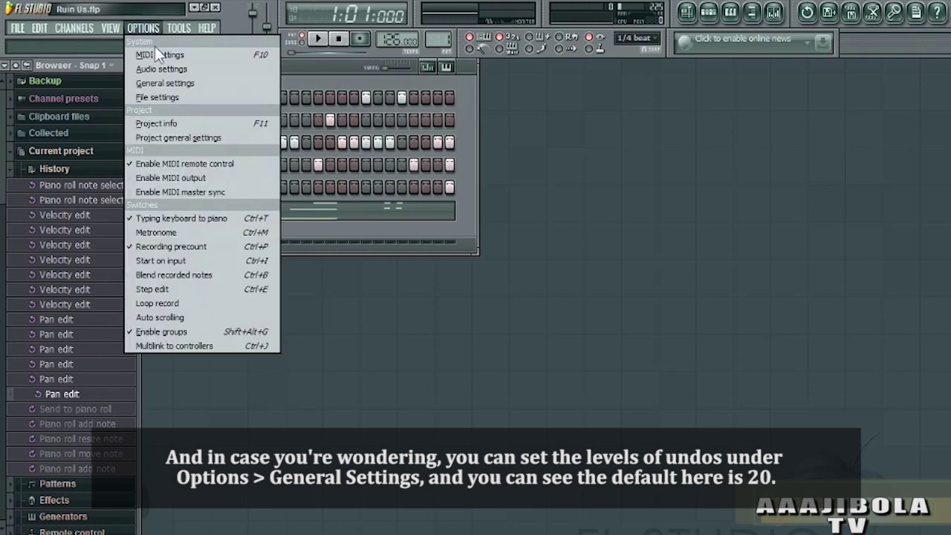
left_click(169, 83)
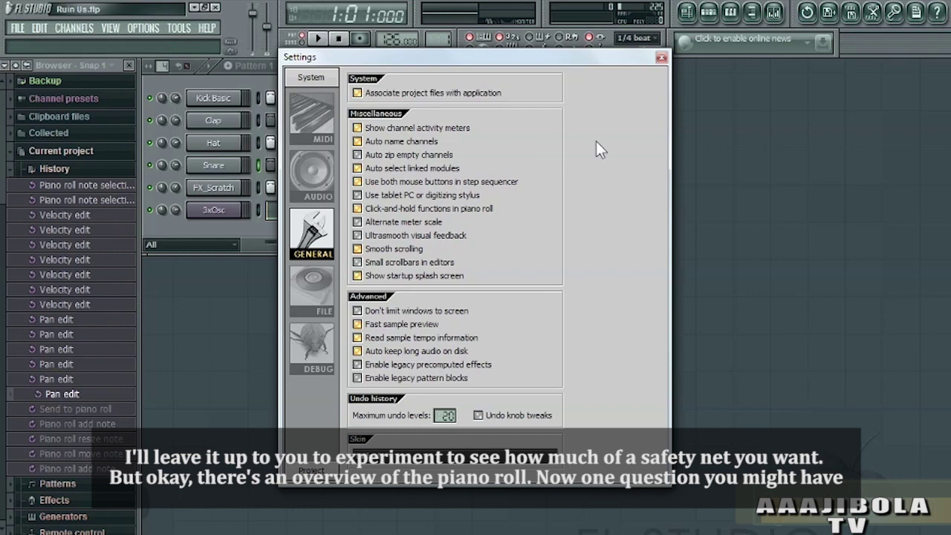
left_click(661, 59)
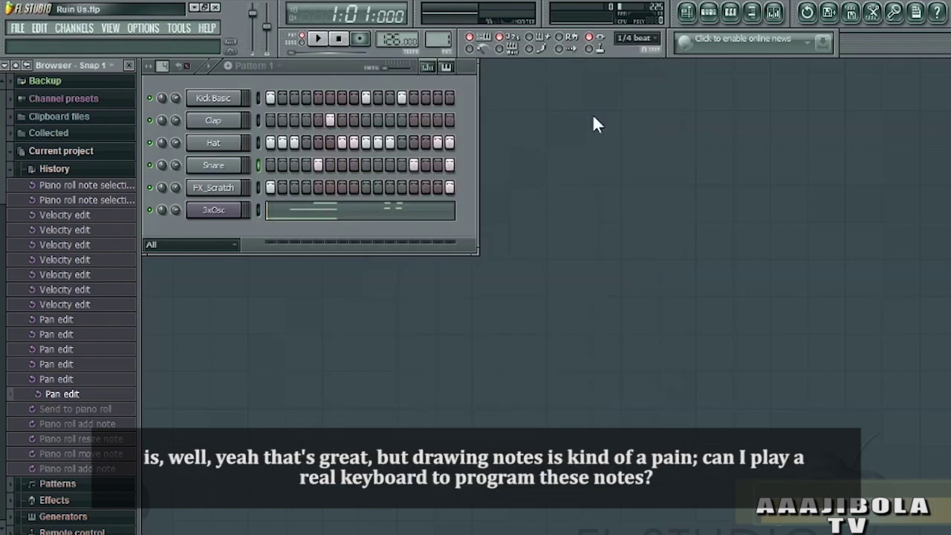